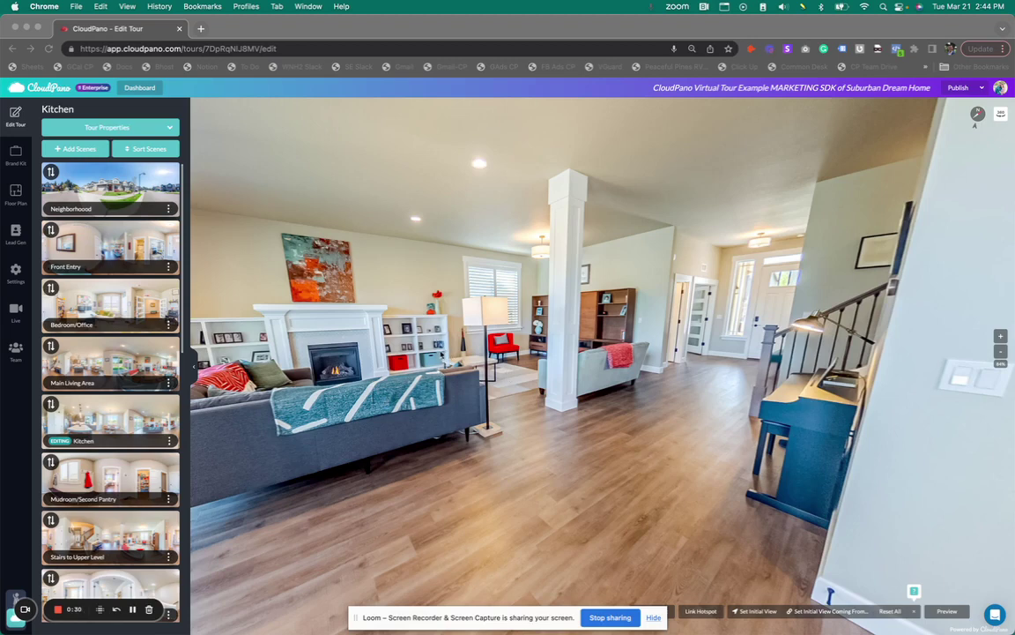
# Open the Neighborhoood scene and follow its house-front hotspot into the Front Entry scene, locating the hotspot leading to the Kitchen
pyautogui.moveTo(504, 348)
pyautogui.mouseDown()
pyautogui.moveTo(192, 170)
pyautogui.moveTo(497, 354)
pyautogui.mouseUp()
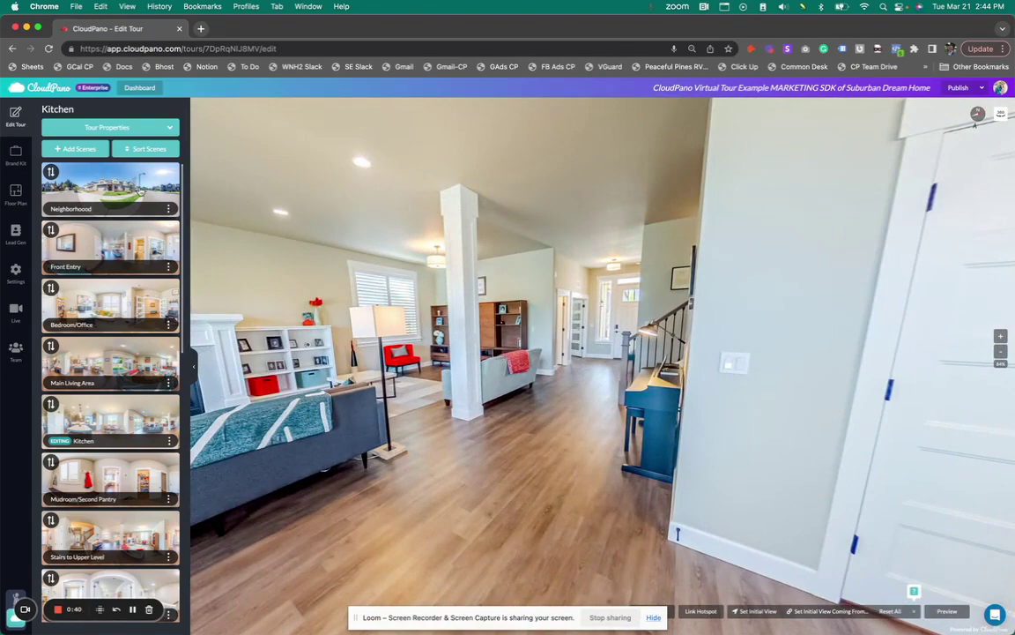
pyautogui.click(138, 192)
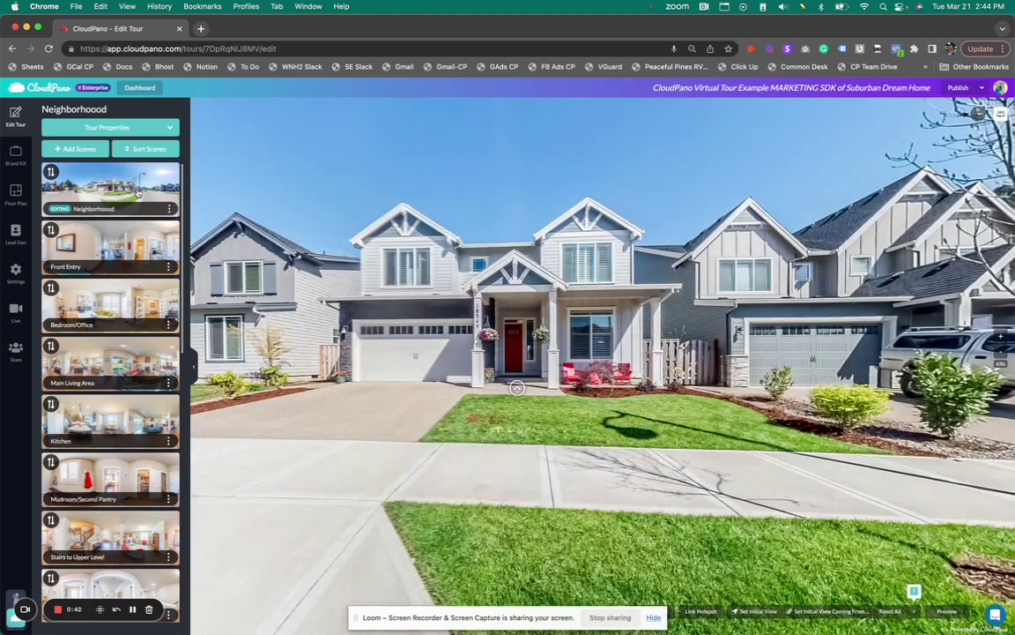
pyautogui.moveTo(501, 409)
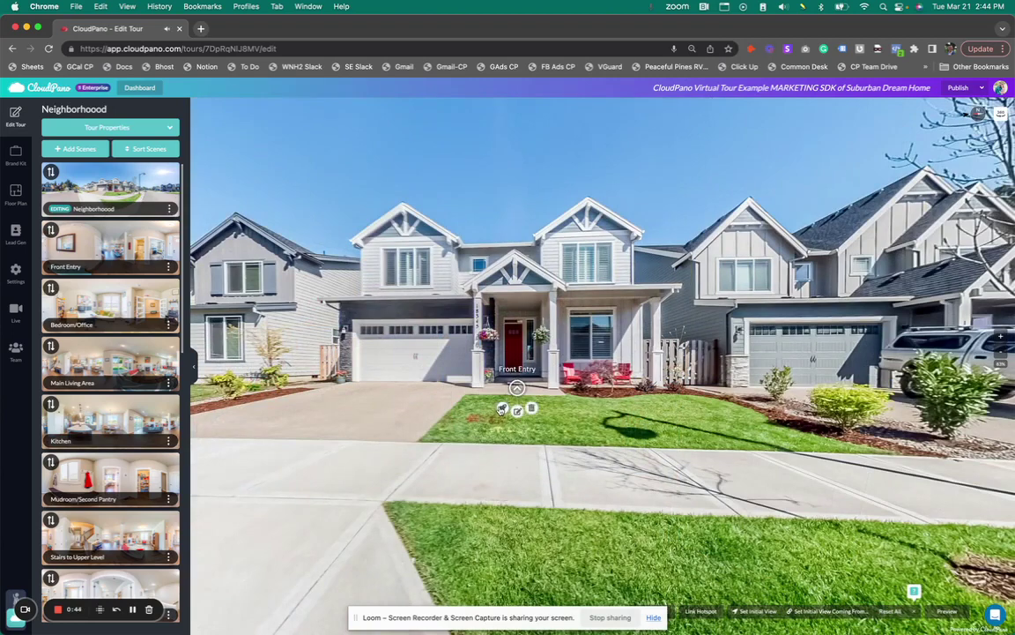
pyautogui.click(517, 389)
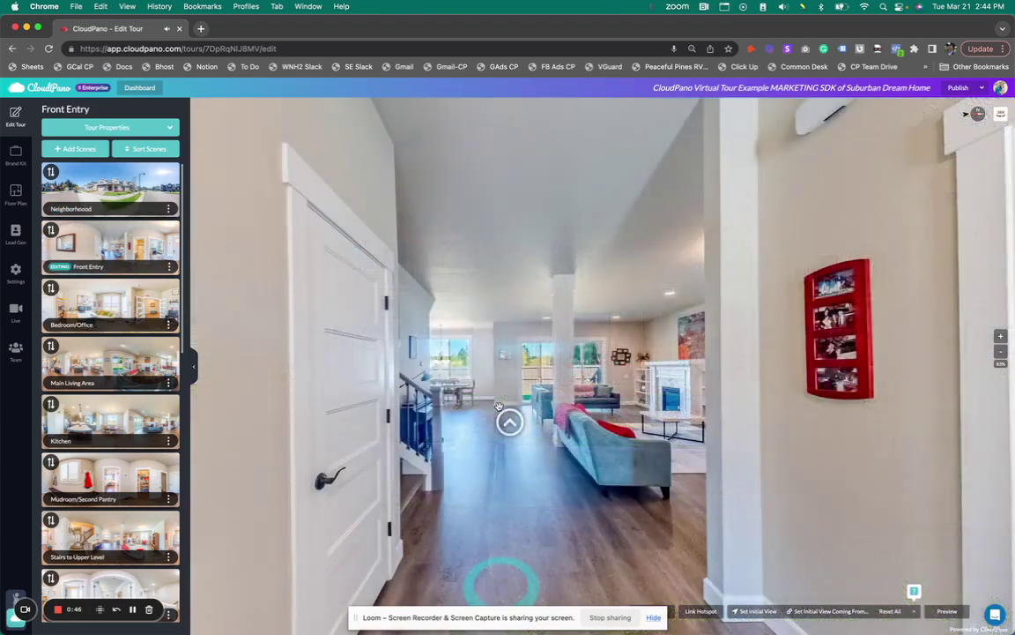
pyautogui.moveTo(494, 406)
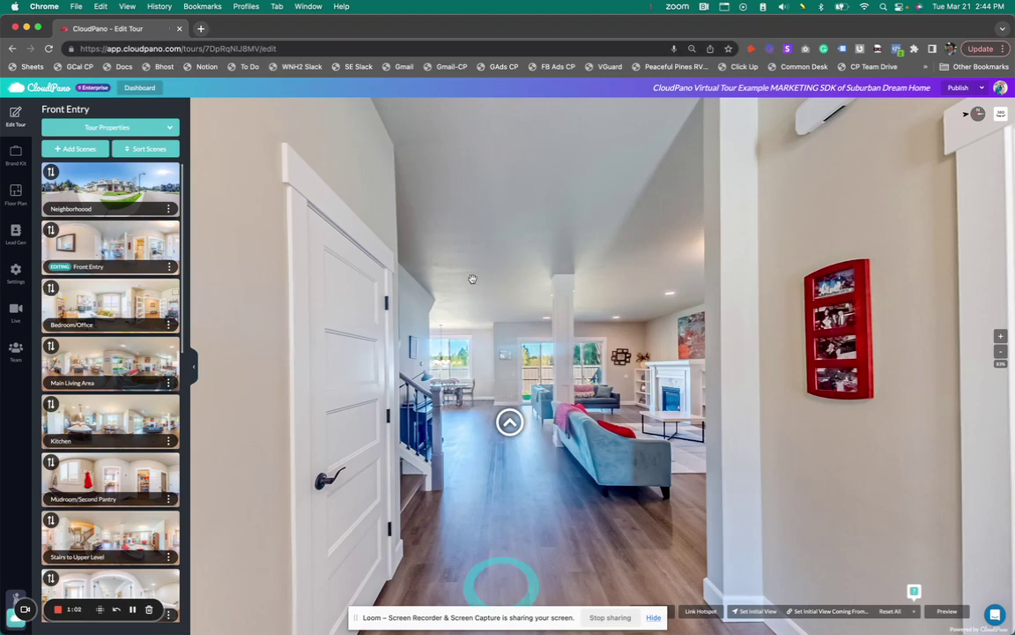
pyautogui.moveTo(516, 424)
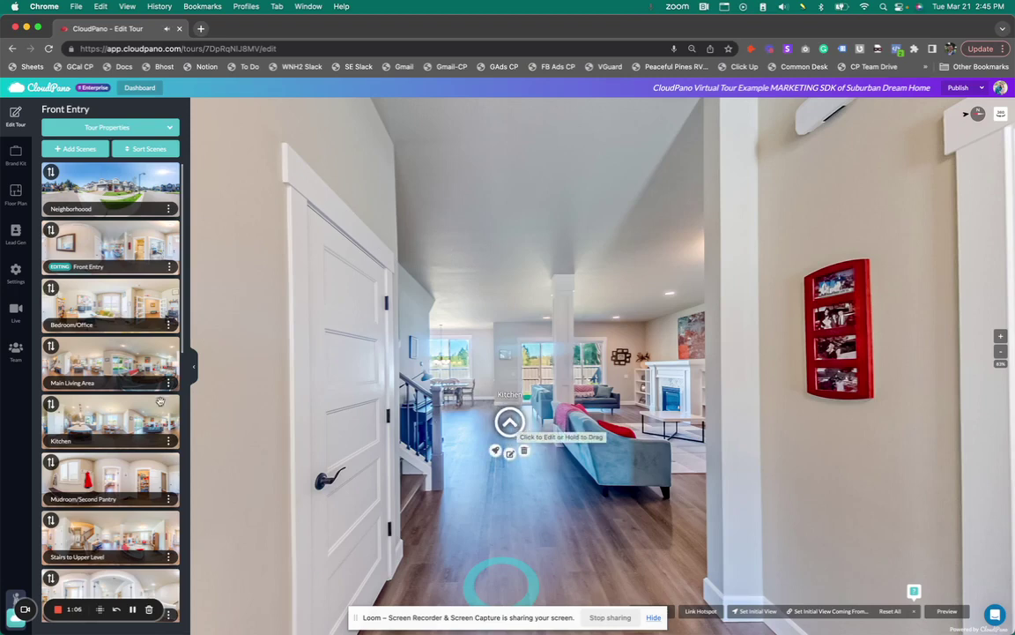
# Turn off Play Sound When Clicking Hotspot in the tour display settings and follow the hotspot to the Kitchen scene
pyautogui.click(15, 271)
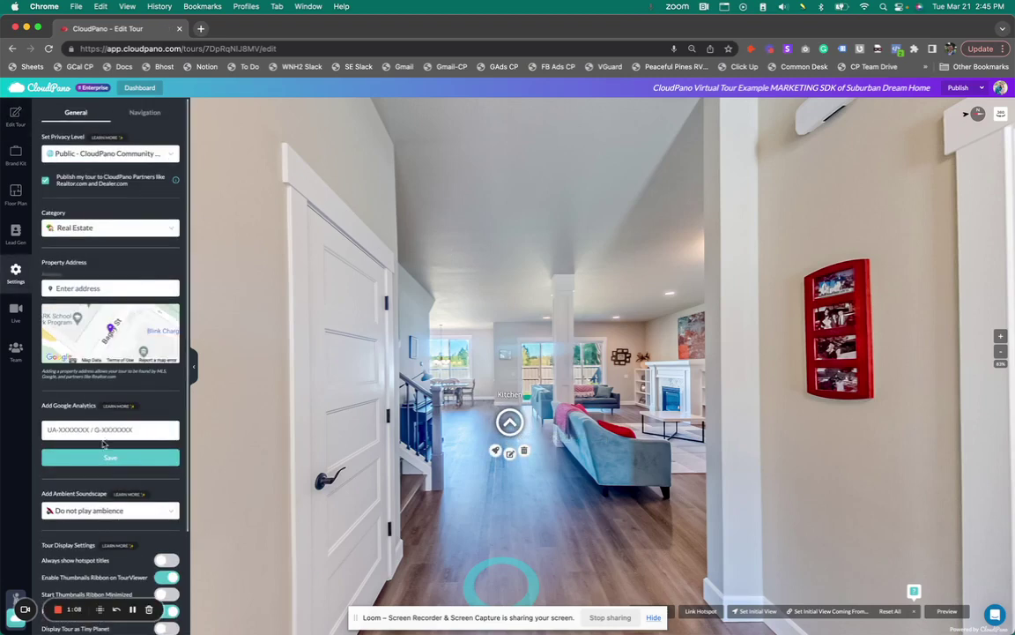
pyautogui.scroll(-3, 112, 386)
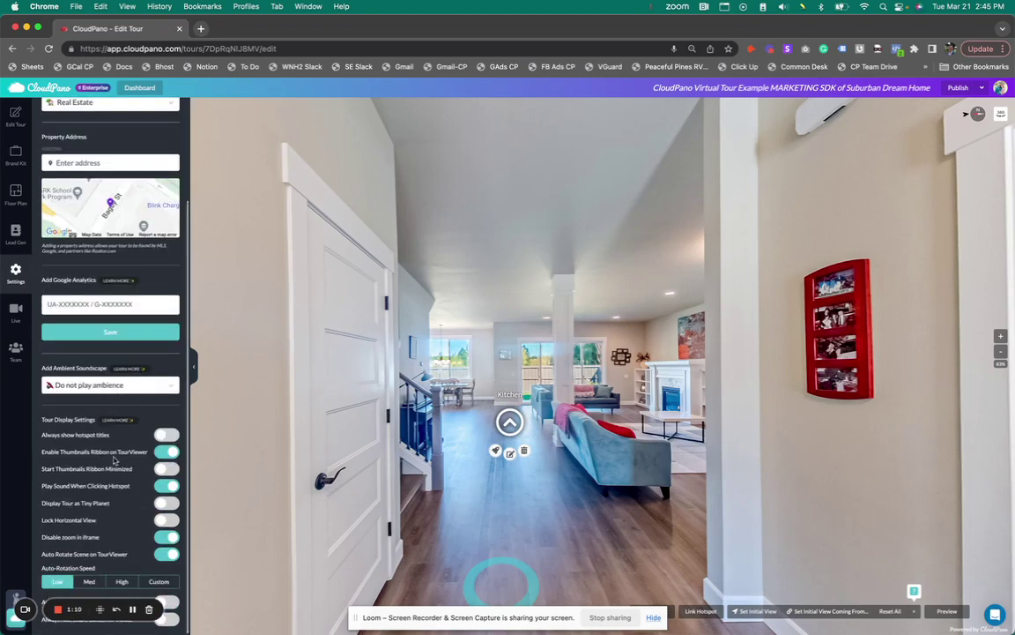
pyautogui.click(166, 485)
pyautogui.click(494, 369)
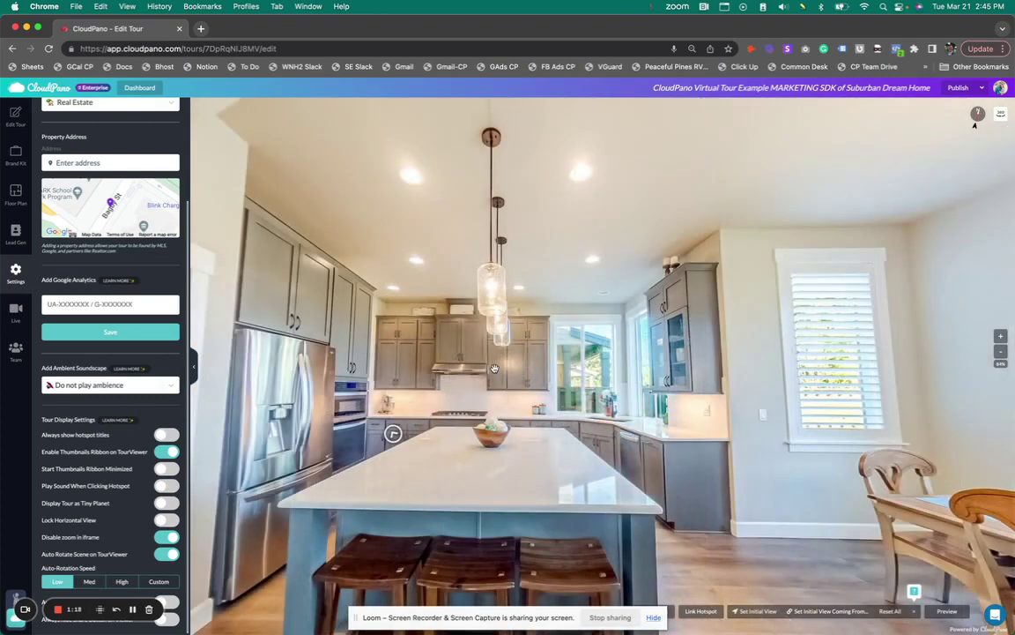
# Return to tour editing and open the Main Living Area scene, passing through Front Entry and Bedroom/Office
pyautogui.click(15, 114)
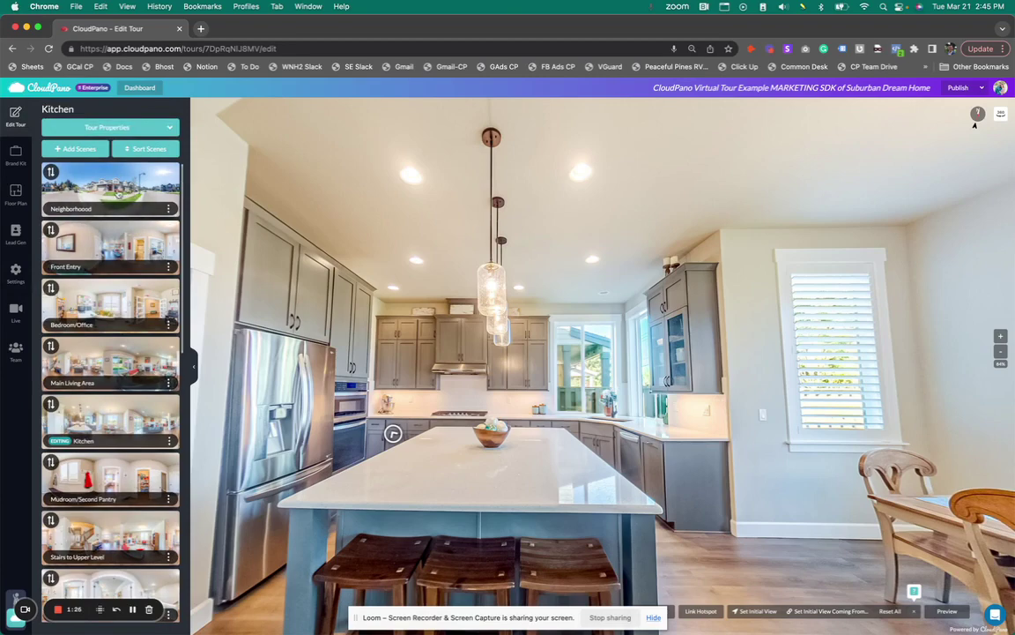
pyautogui.scroll(-1, 110, 239)
pyautogui.click(99, 216)
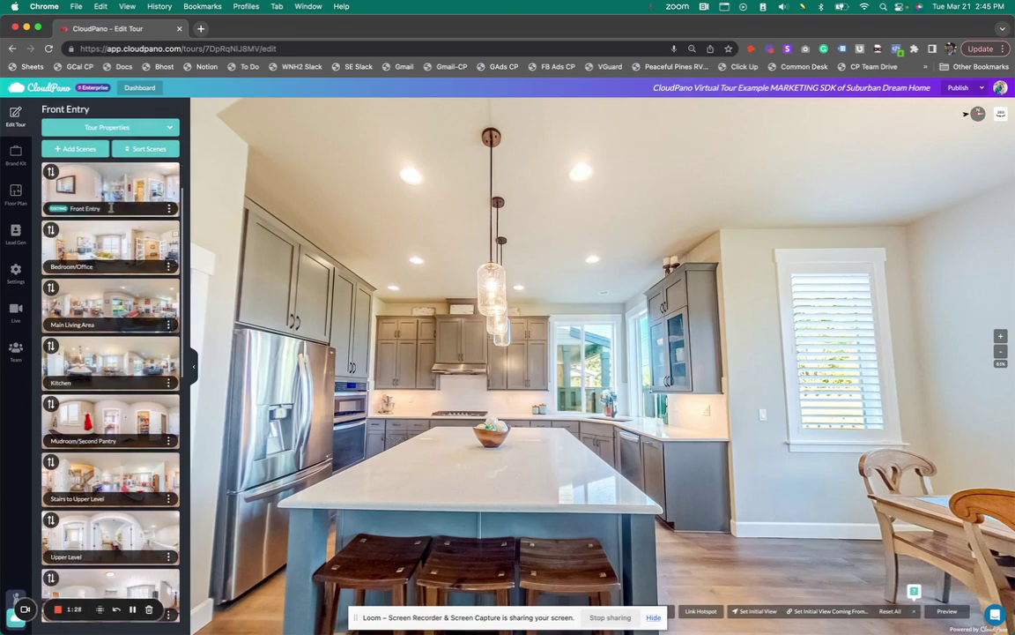
pyautogui.scroll(-1, 114, 249)
pyautogui.click(104, 208)
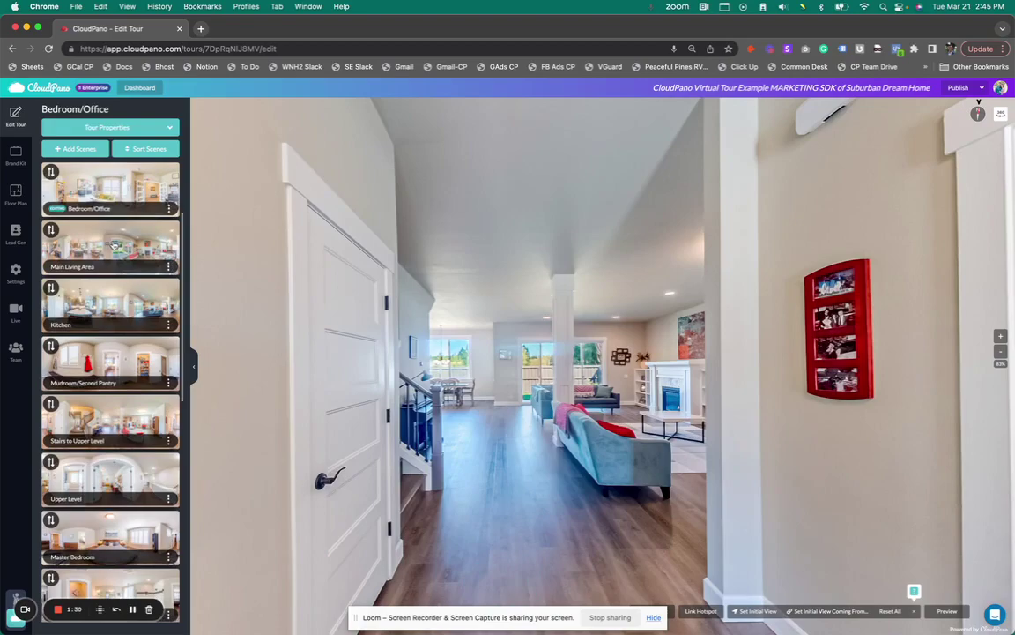
pyautogui.scroll(-1, 114, 243)
pyautogui.click(104, 219)
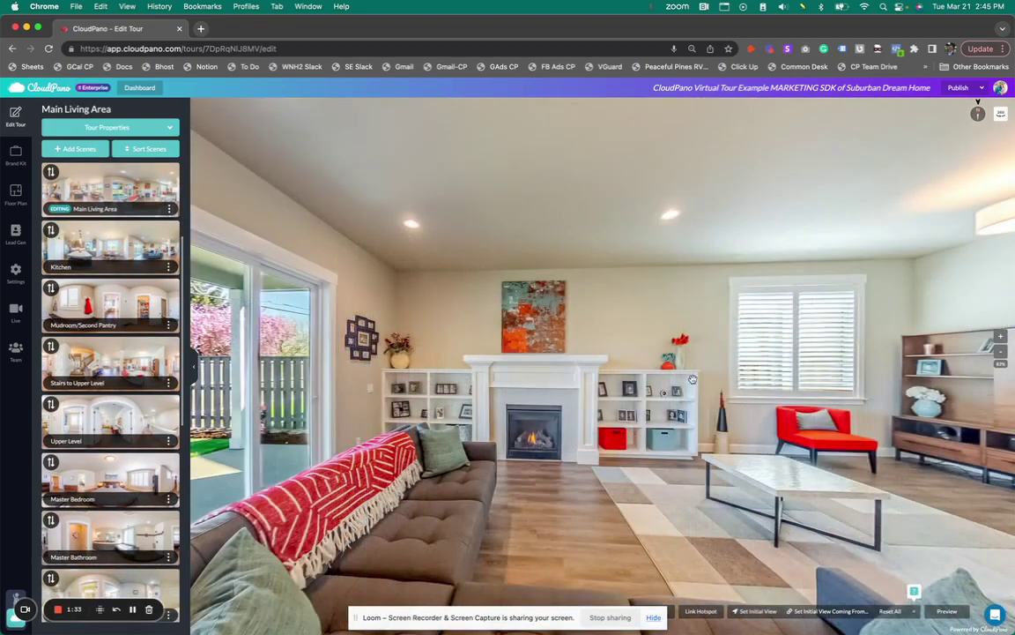
# Place a link hotspot on the Main Living Area's hallway floor in front of the entry door
pyautogui.moveTo(629, 336); pyautogui.dragTo(612, 355)
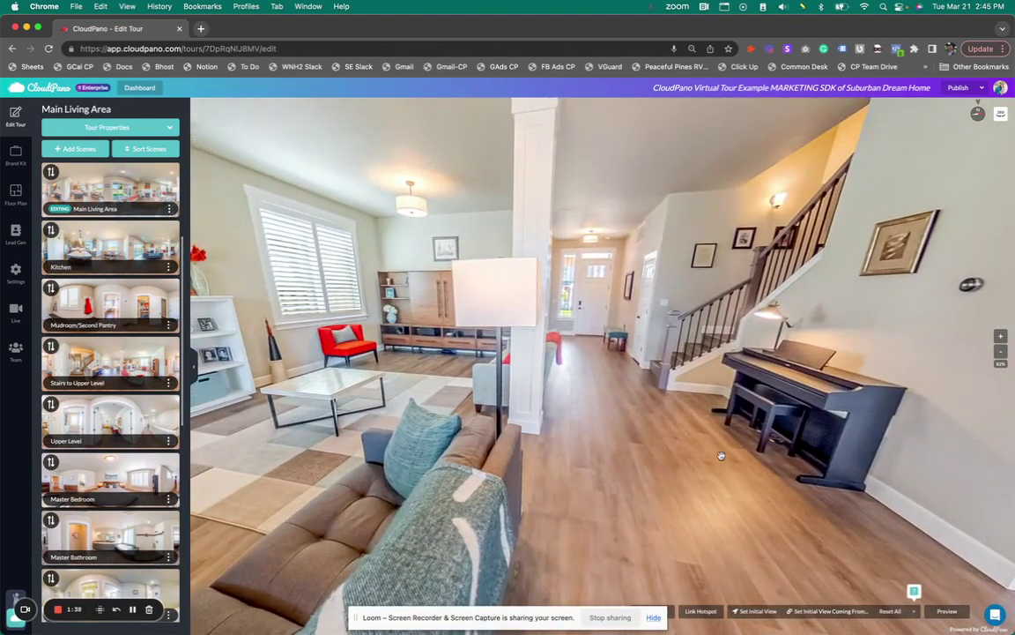
pyautogui.moveTo(425, 612); pyautogui.dragTo(389, 591)
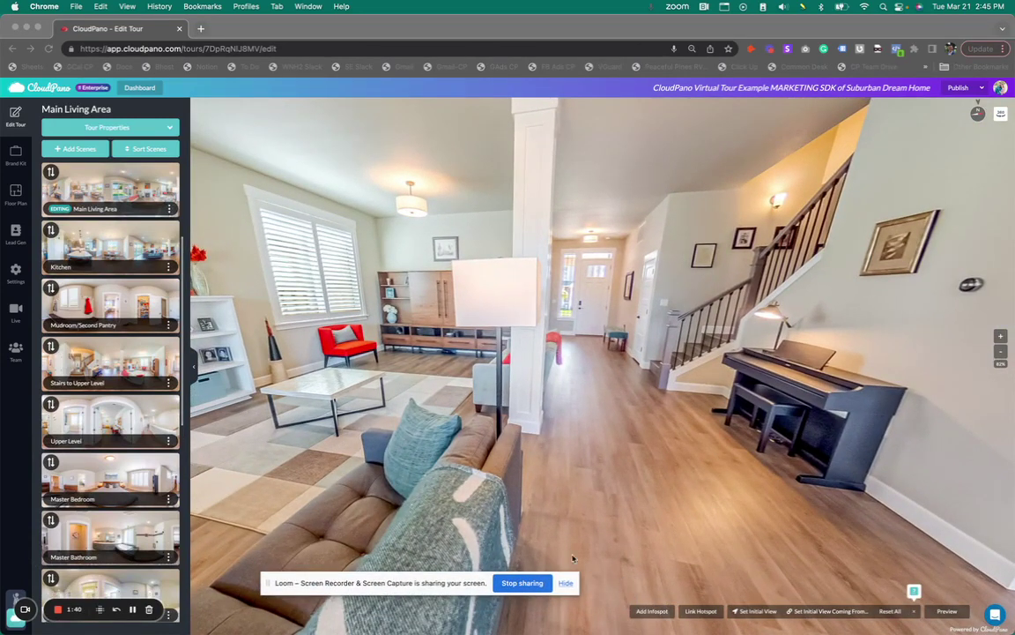
pyautogui.click(702, 610)
pyautogui.click(702, 610)
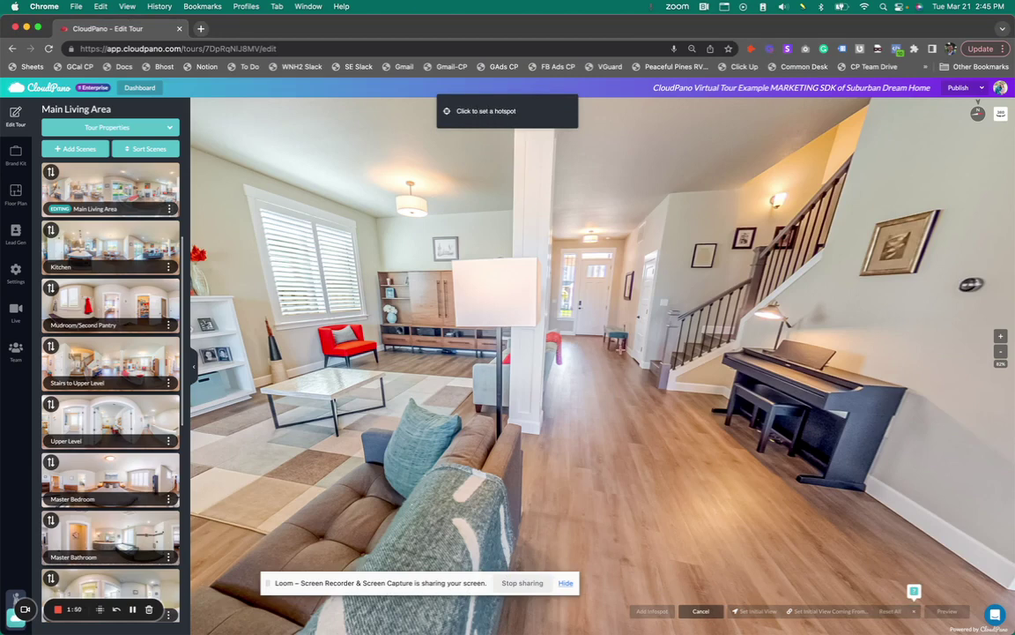
pyautogui.click(582, 349)
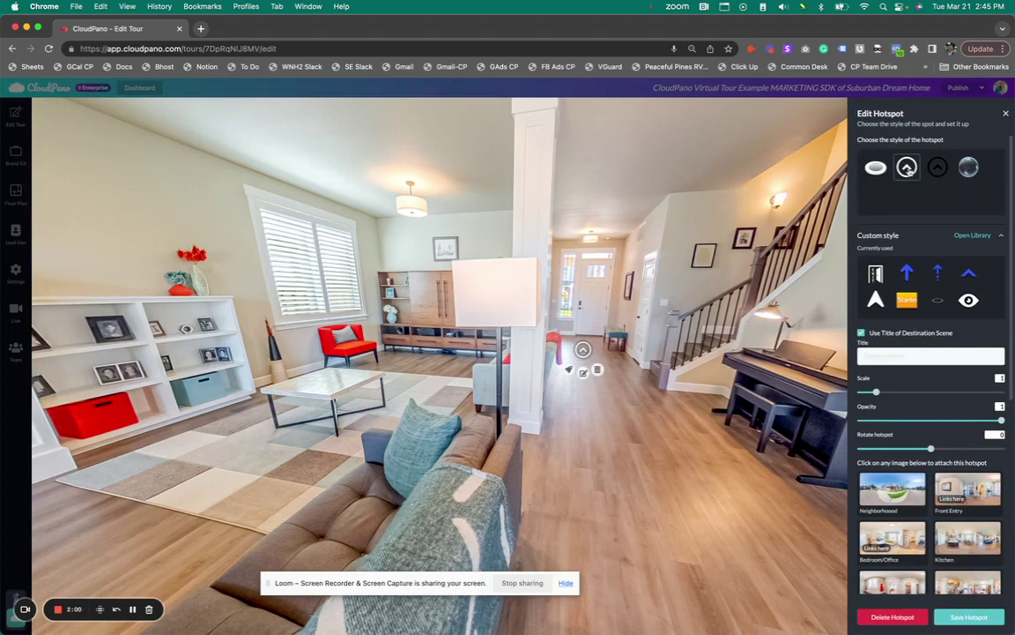
# View the custom hotspot icon library, then attach the new hotspot to the Front Entry scene and save it
pyautogui.click(969, 235)
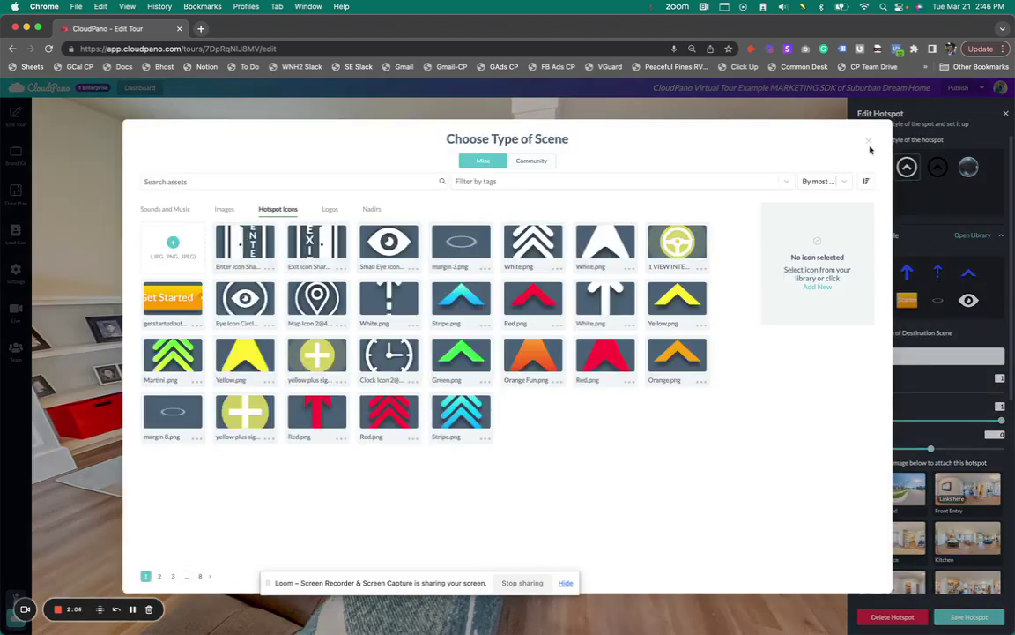
pyautogui.click(870, 143)
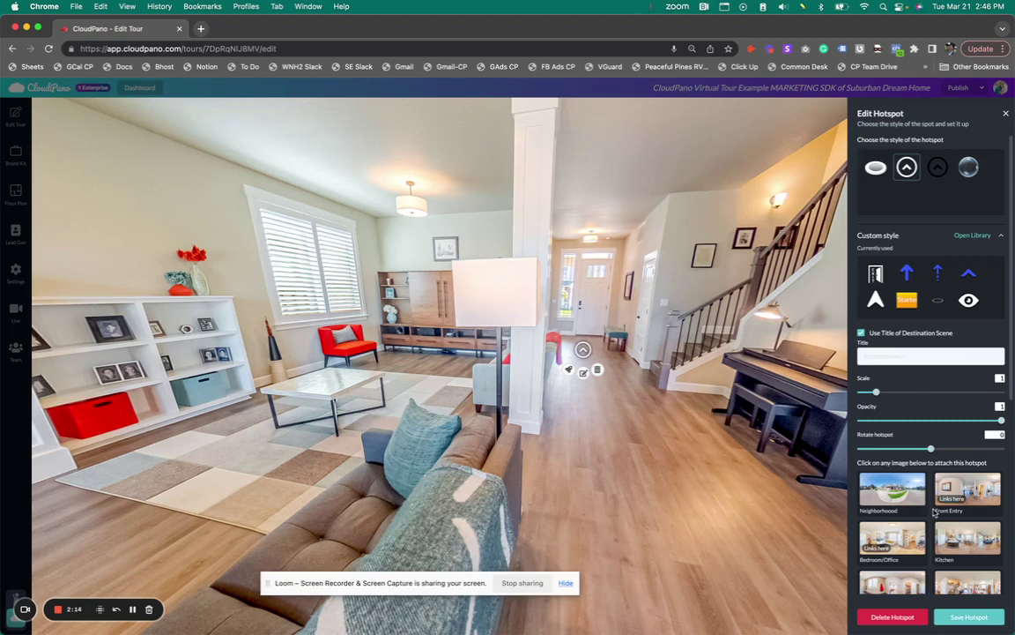
pyautogui.click(977, 493)
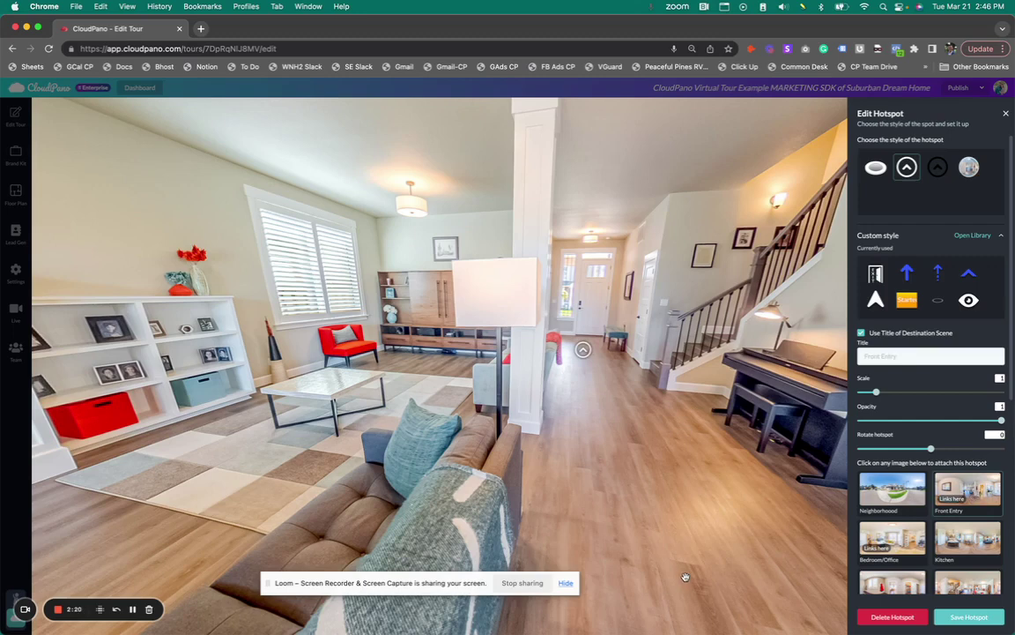
pyautogui.click(968, 617)
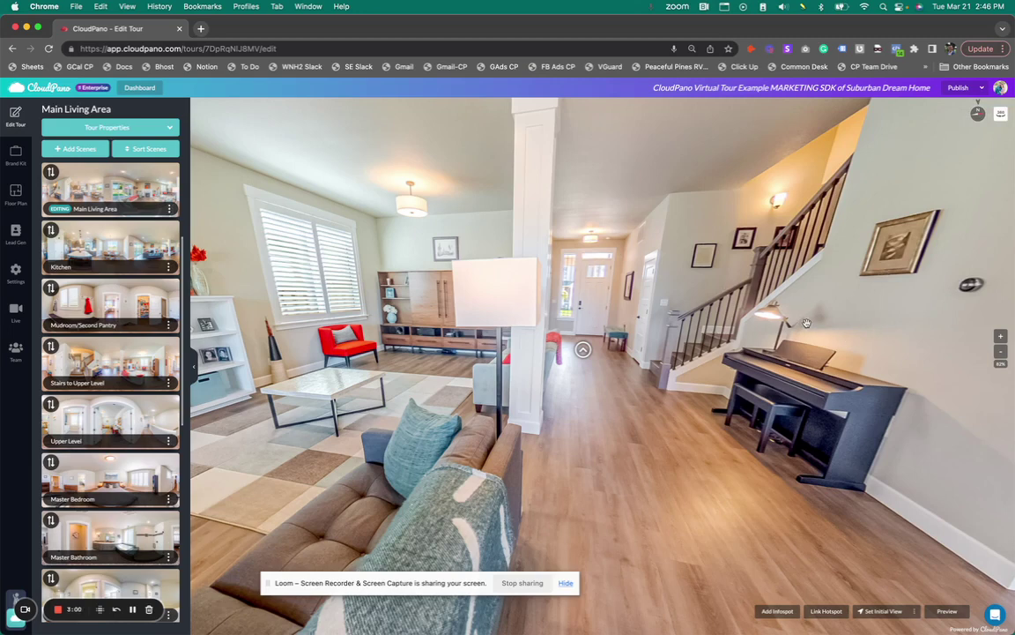
# Set the Main Living Area's North Point facing the sliding patio doors and read the additional navigation info
pyautogui.moveTo(746, 319); pyautogui.dragTo(274, 319)
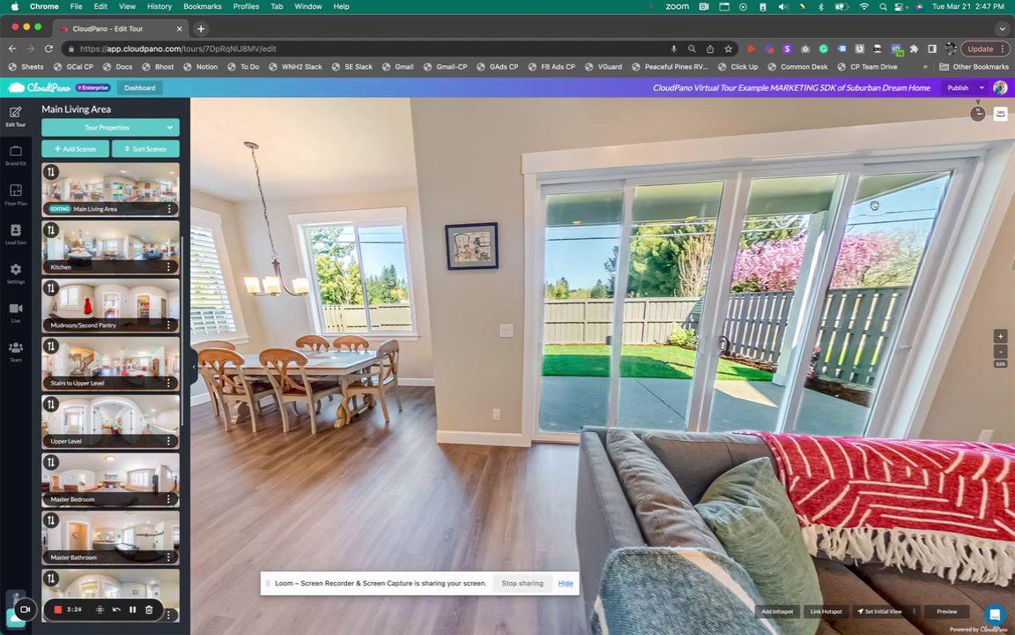
pyautogui.click(978, 115)
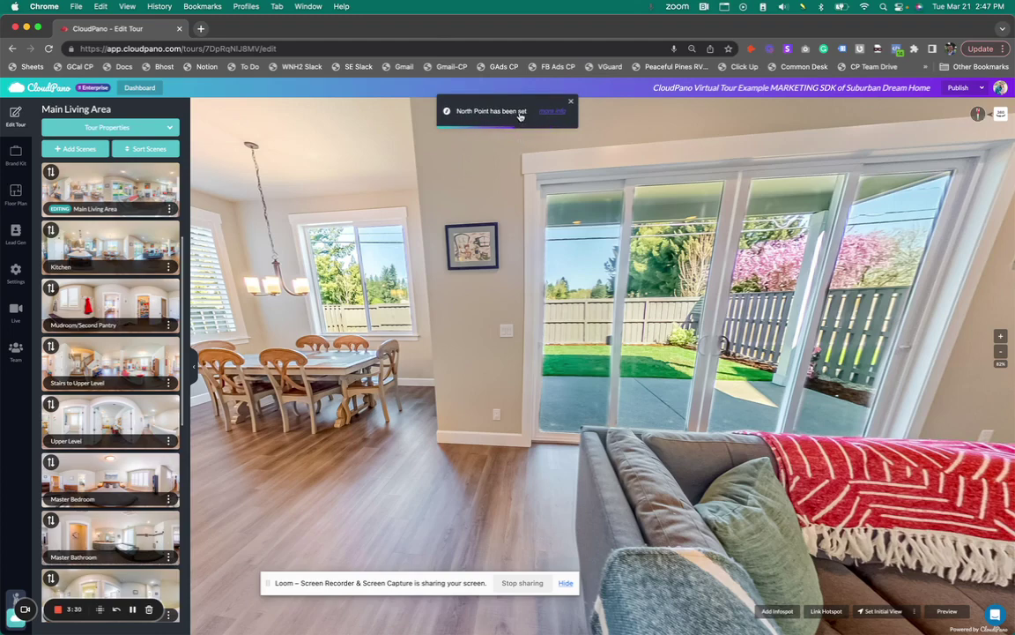
pyautogui.click(552, 112)
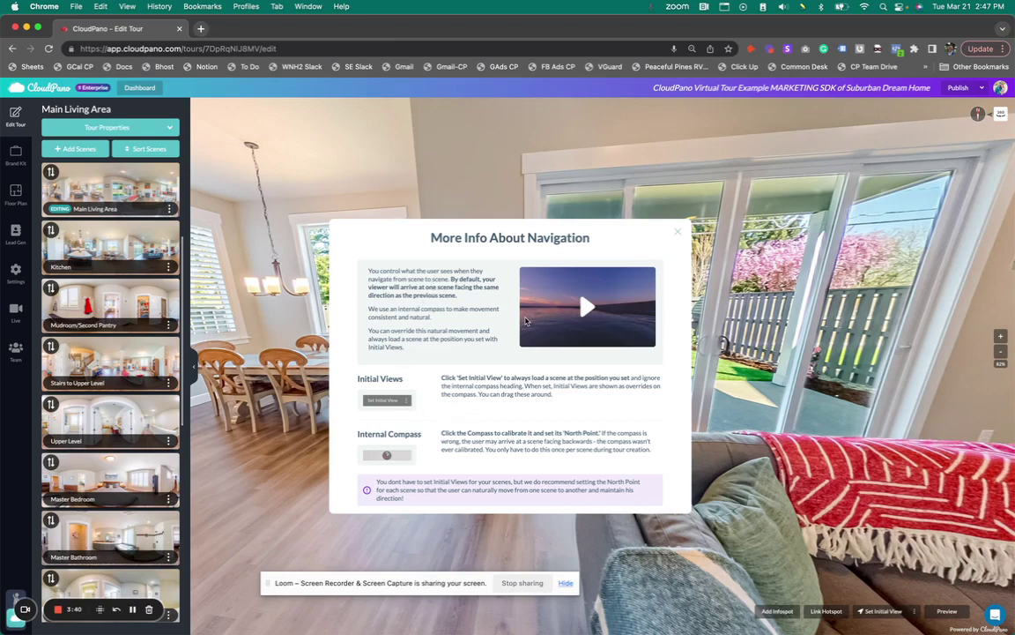
pyautogui.click(677, 232)
# Set the Main Living Area's initial view to face the kitchen island and dining table
pyautogui.moveTo(681, 210); pyautogui.dragTo(765, 264)
pyautogui.moveTo(229, 410); pyautogui.dragTo(309, 432)
pyautogui.moveTo(614, 239); pyautogui.dragTo(678, 246)
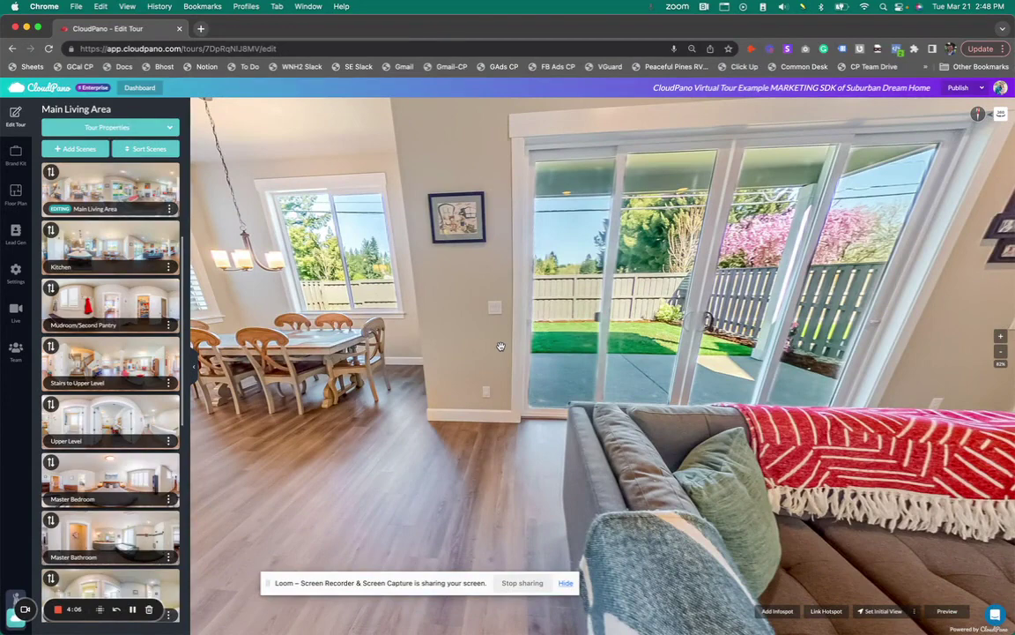
pyautogui.moveTo(401, 324); pyautogui.dragTo(536, 363)
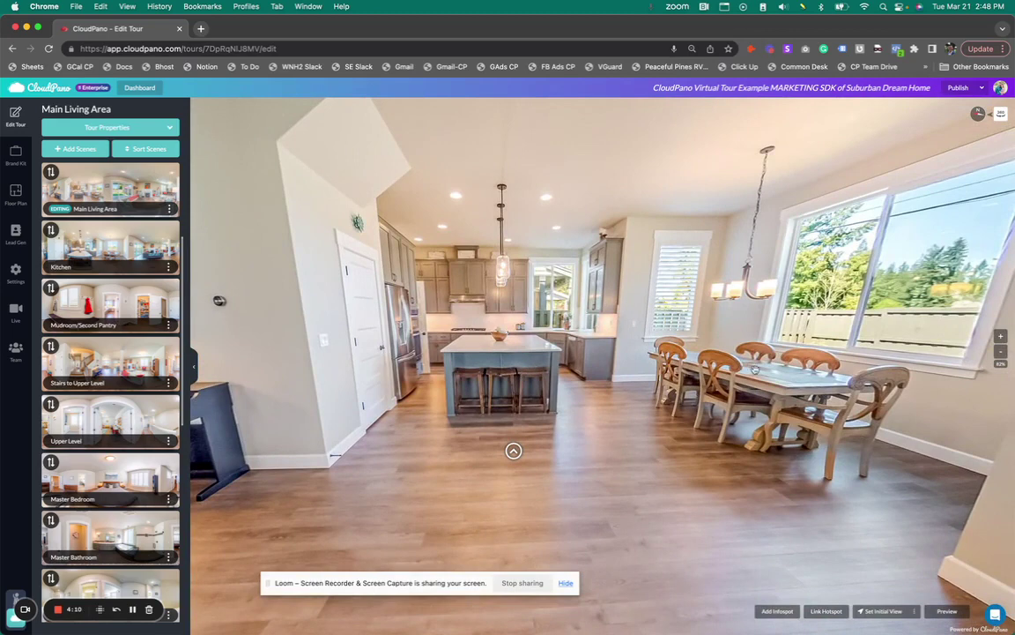
pyautogui.click(884, 616)
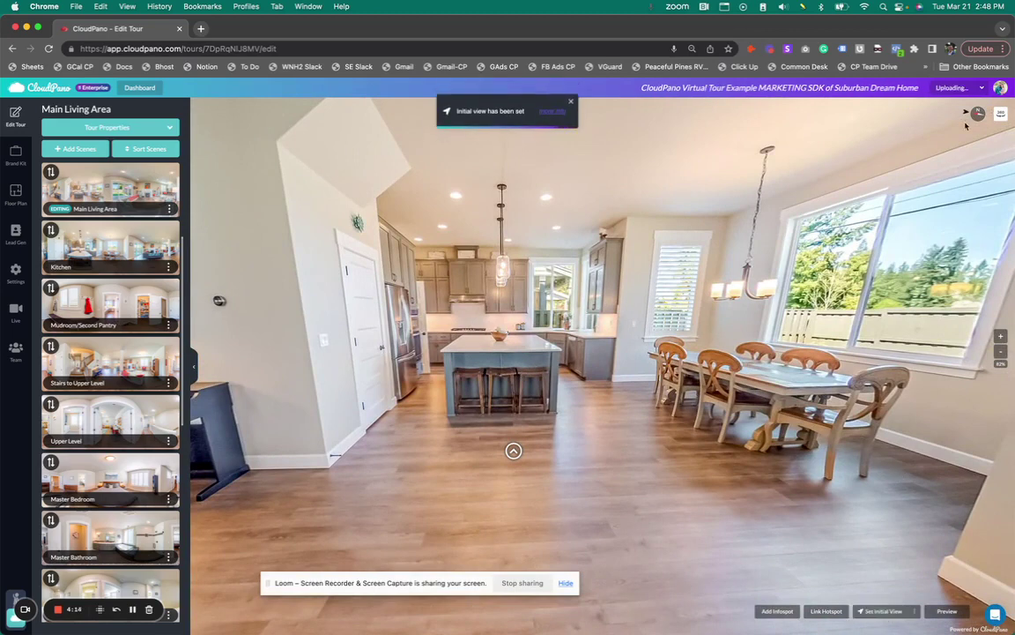
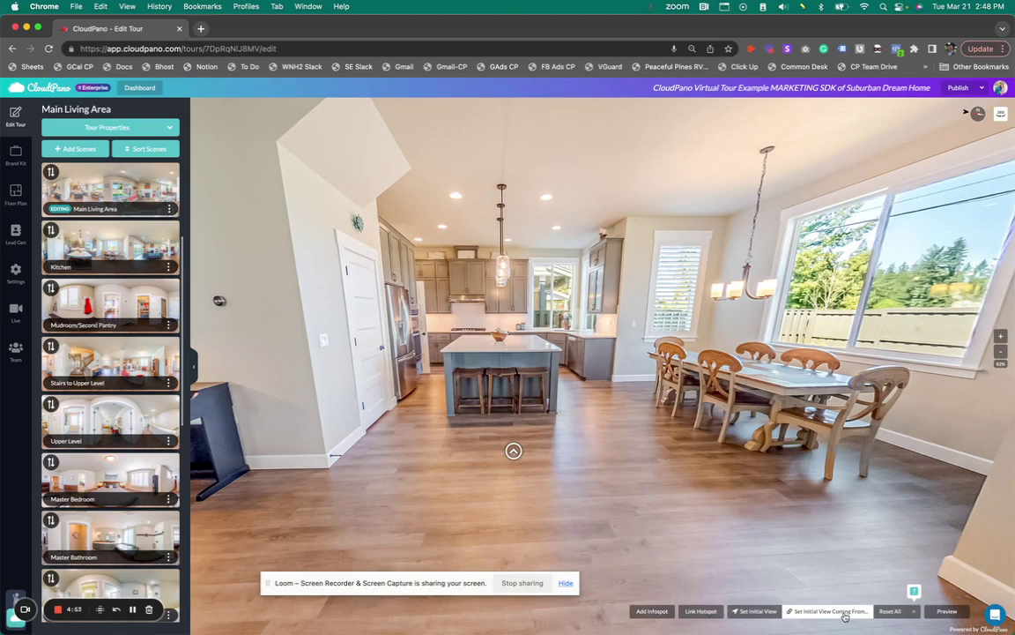
# Set the Main Living Area's initial view coming from Bedroom/Office to face the fireplace and lounge
pyautogui.click(844, 614)
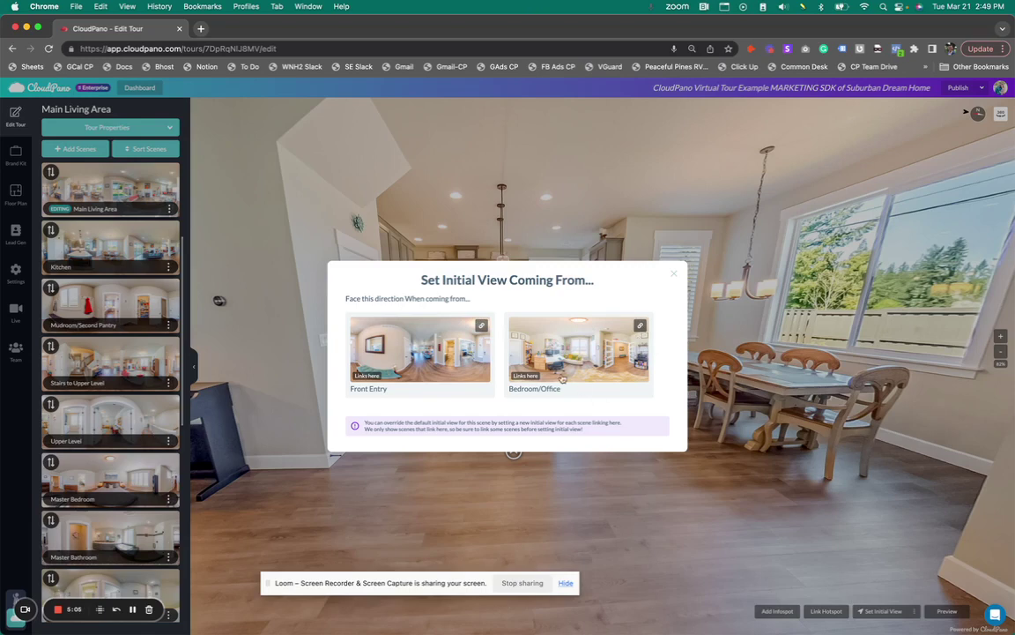
pyautogui.click(614, 348)
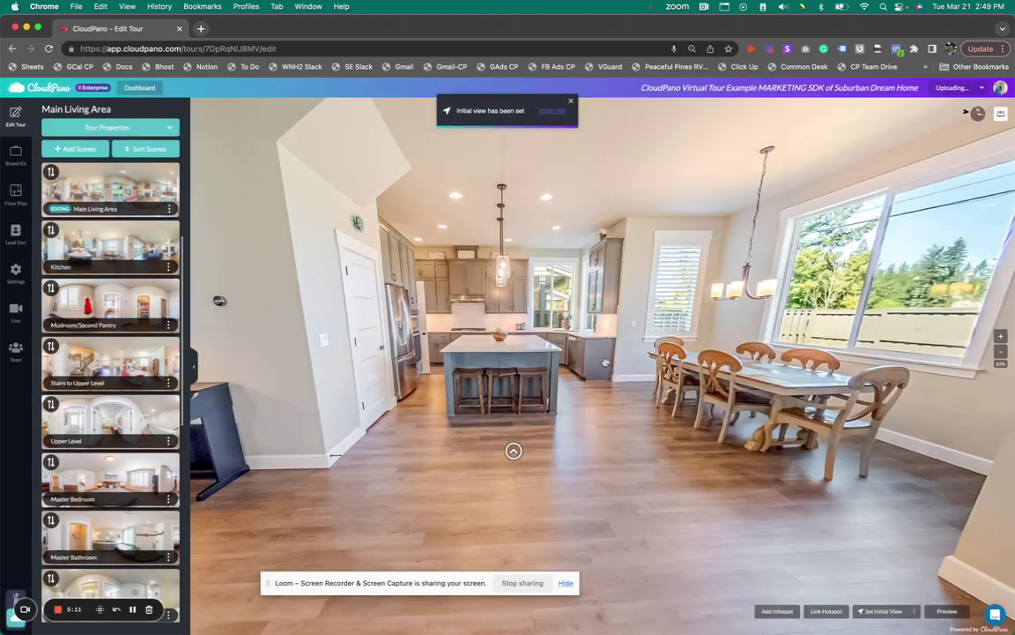
pyautogui.moveTo(478, 377); pyautogui.dragTo(588, 364)
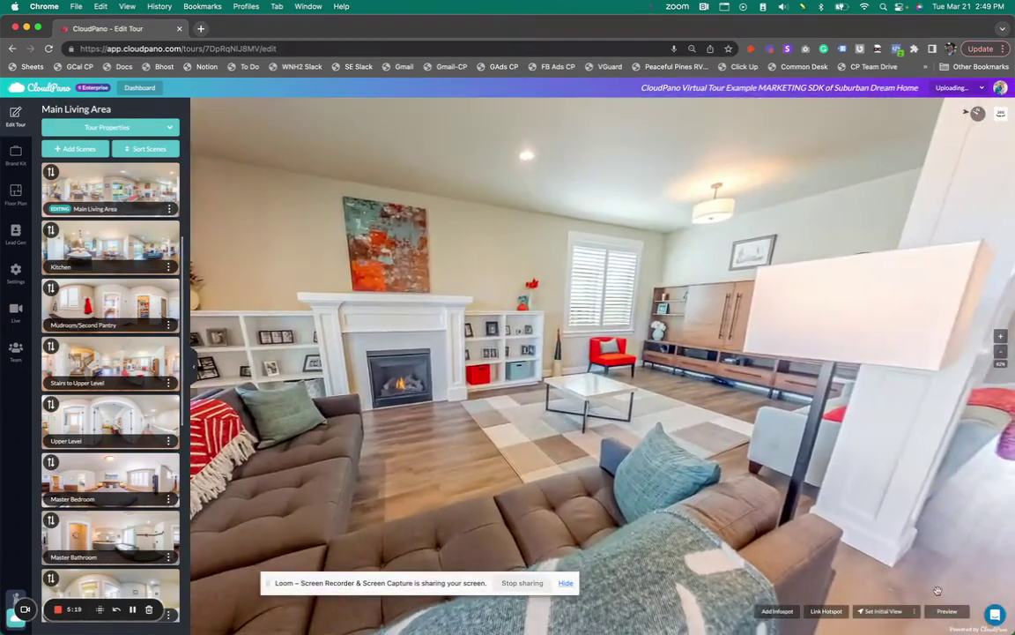
pyautogui.click(916, 612)
pyautogui.click(837, 611)
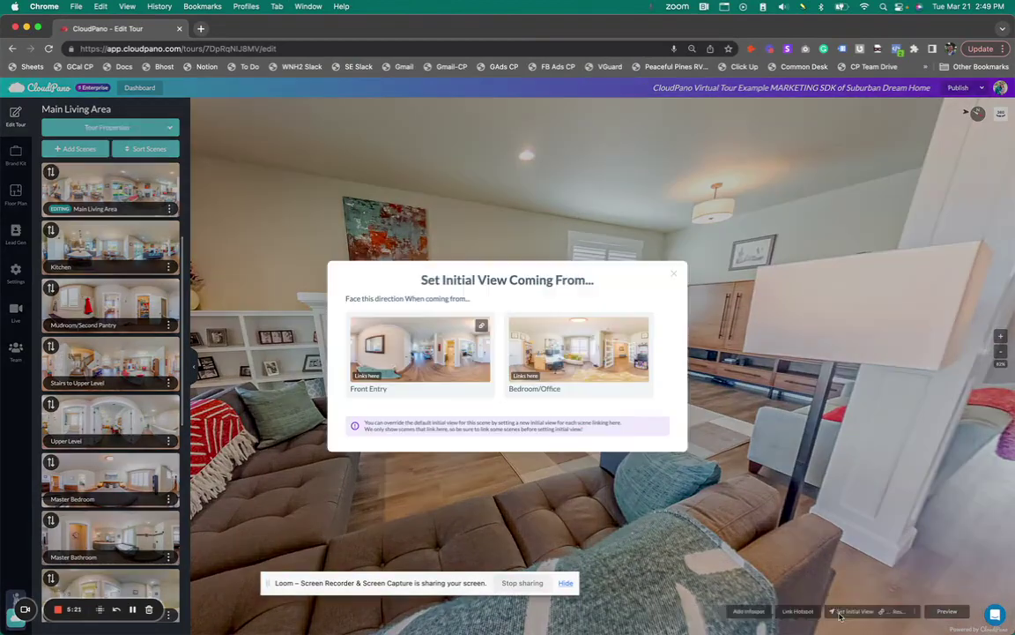
pyautogui.click(593, 353)
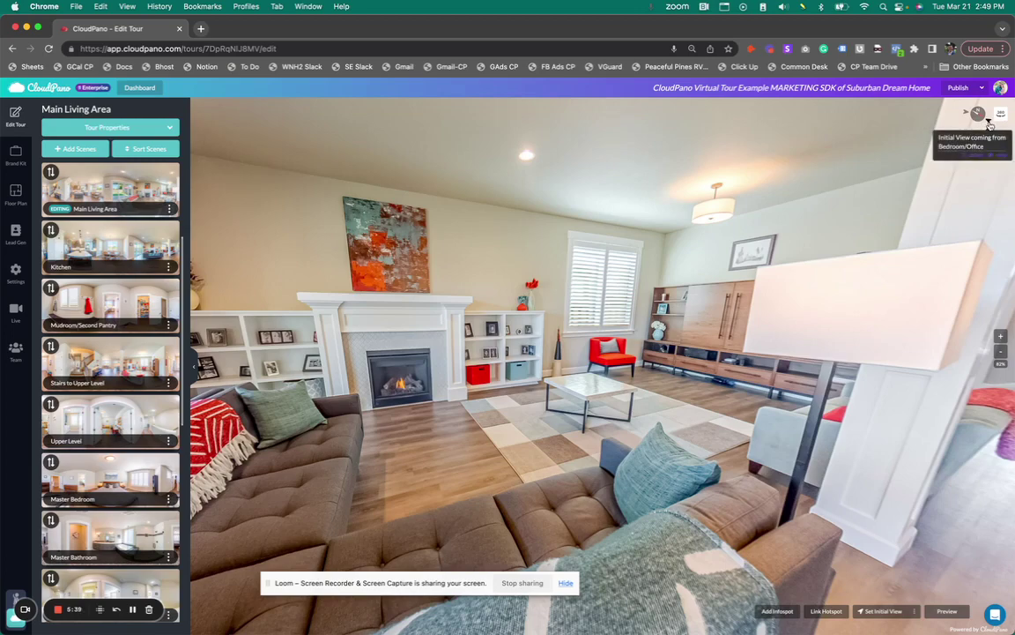
# Examine the compass and its initial view markers while turning the Main Living Area scene toward the front door
pyautogui.click(978, 113)
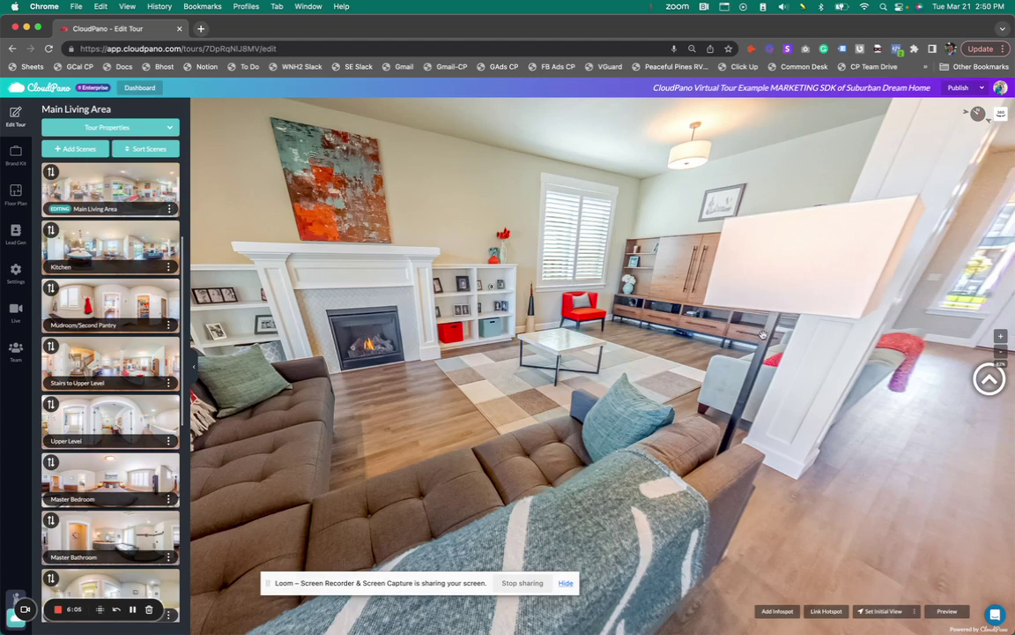
pyautogui.moveTo(764, 333); pyautogui.dragTo(747, 335)
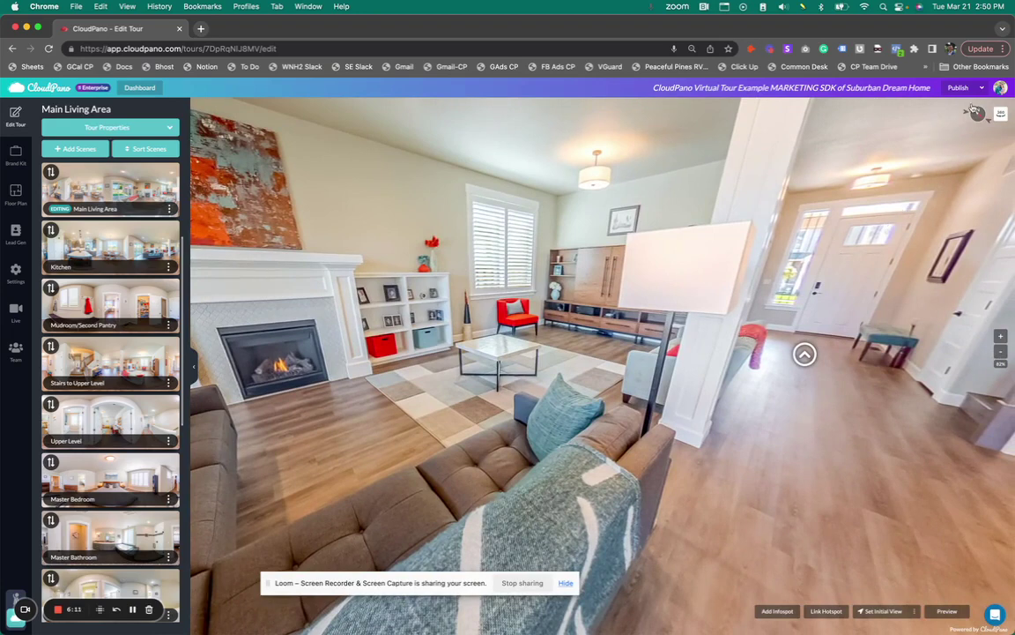
# Open the published tour and follow the hotspots from the Neighborhood through the Front Entry into the Main Living Area
pyautogui.click(959, 88)
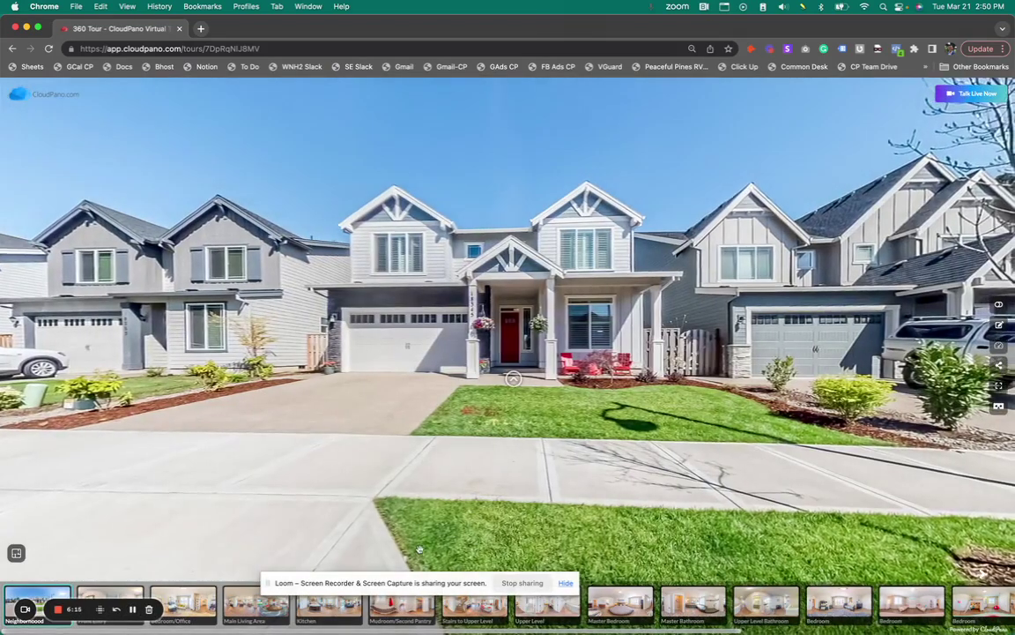
pyautogui.moveTo(266, 582); pyautogui.dragTo(132, 521)
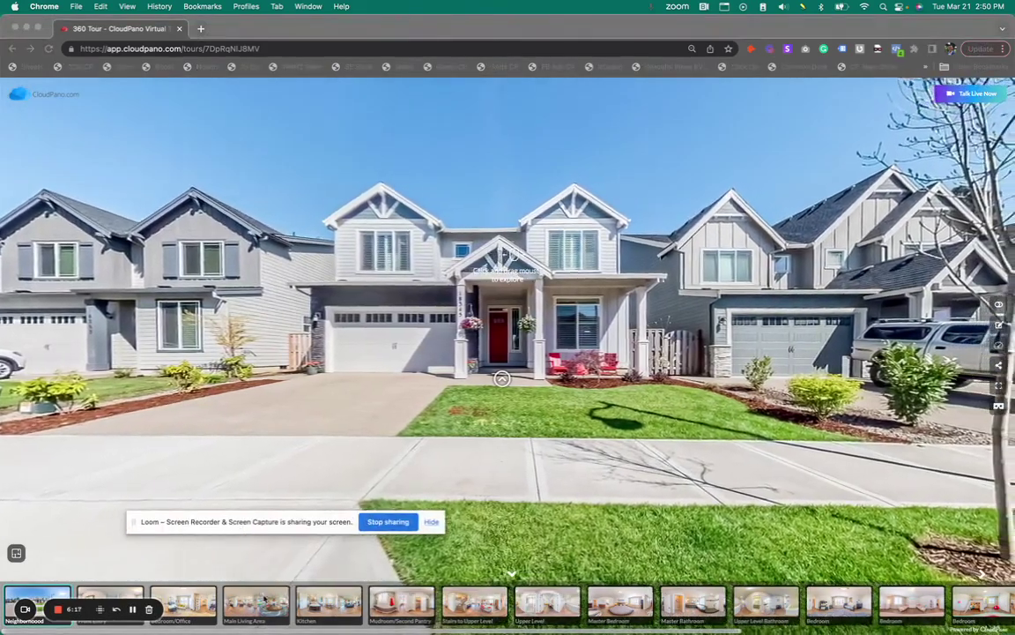
pyautogui.click(493, 379)
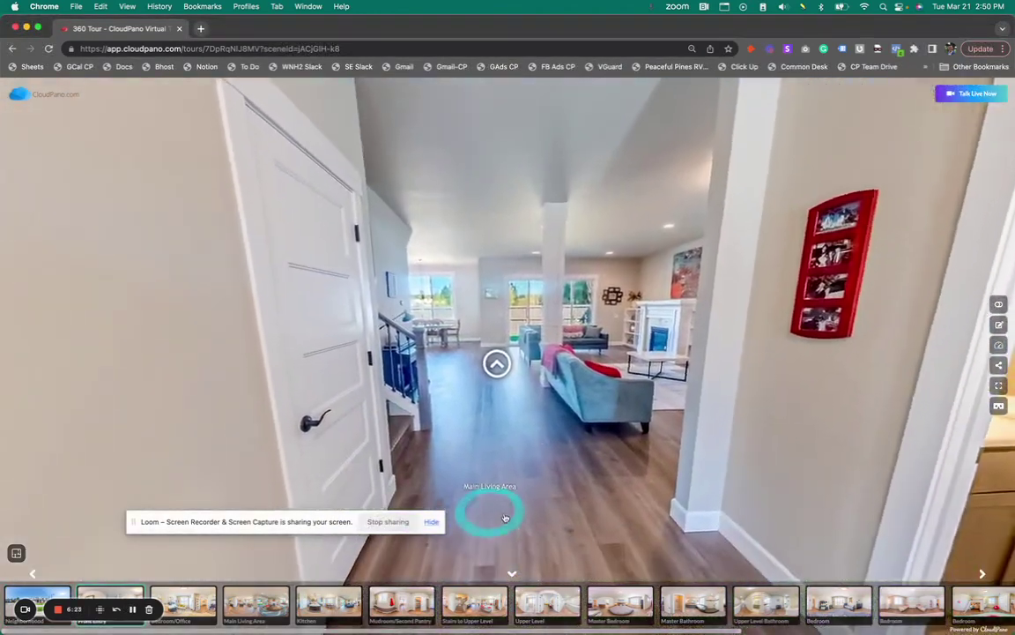
pyautogui.click(504, 514)
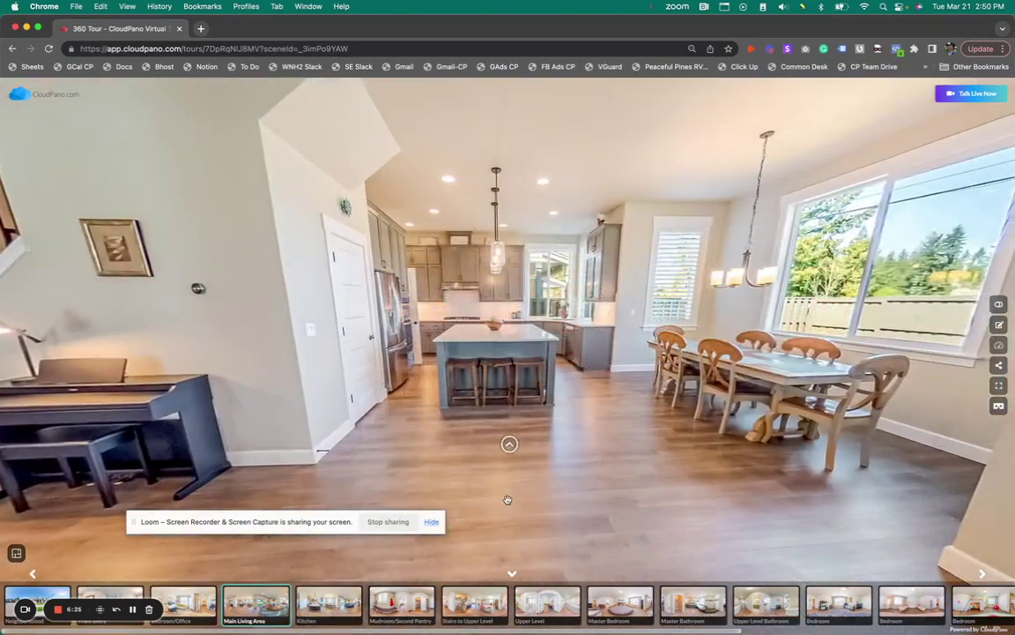
# Compare the arrival views in the Kitchen and Main Living Area when entering from the Front Entry and from Bedroom/Office
pyautogui.click(93, 597)
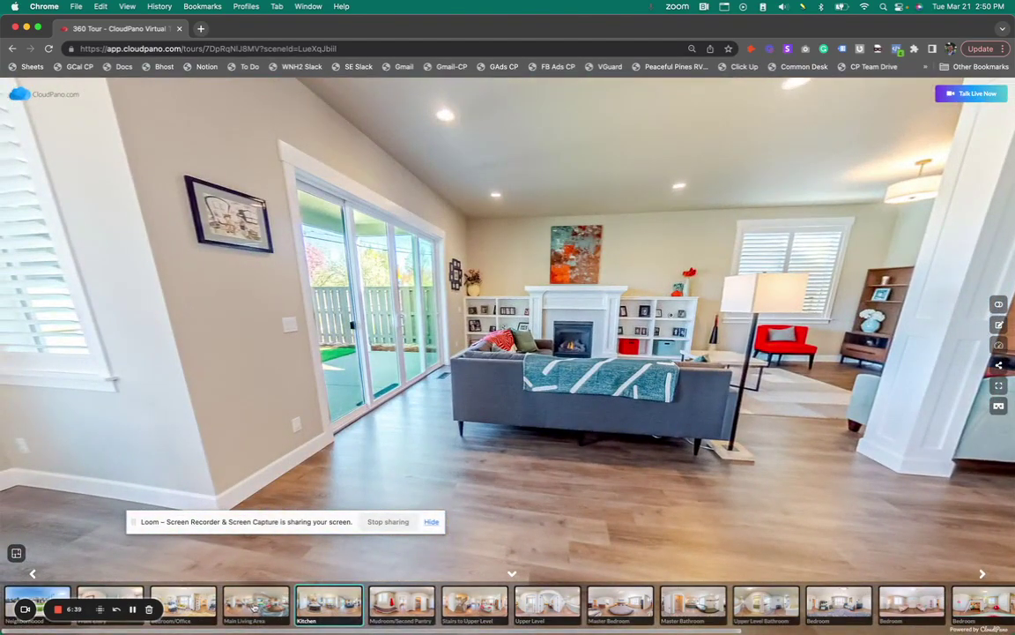
pyautogui.click(255, 607)
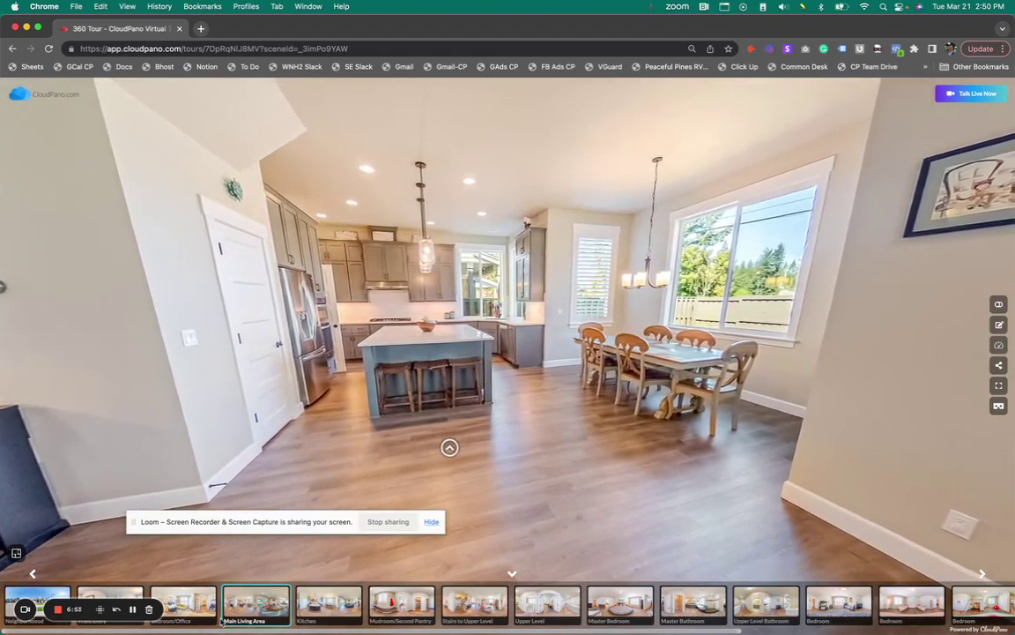
pyautogui.click(188, 605)
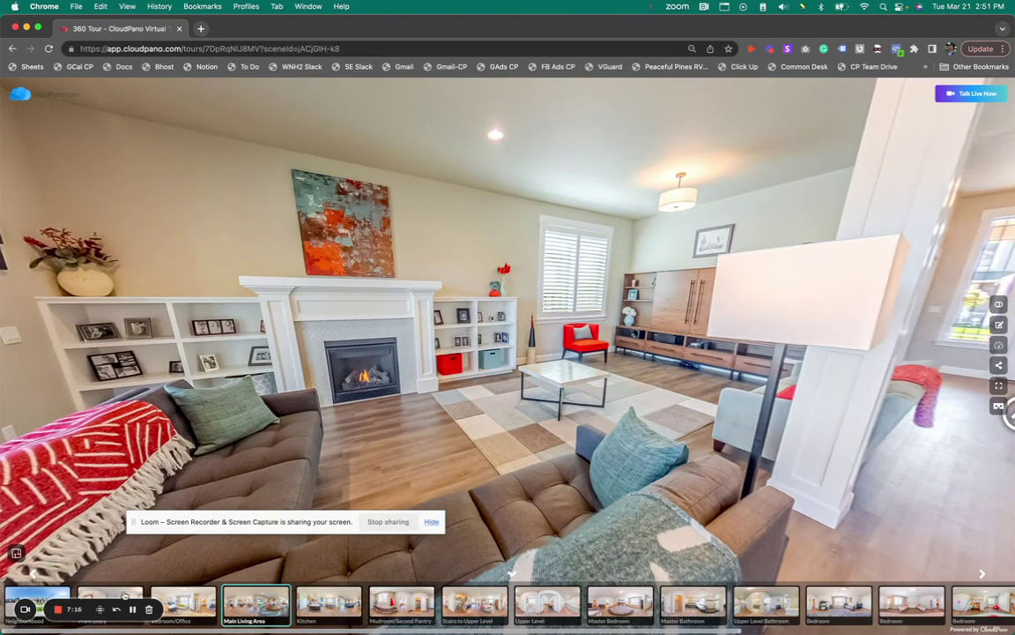
pyautogui.click(124, 597)
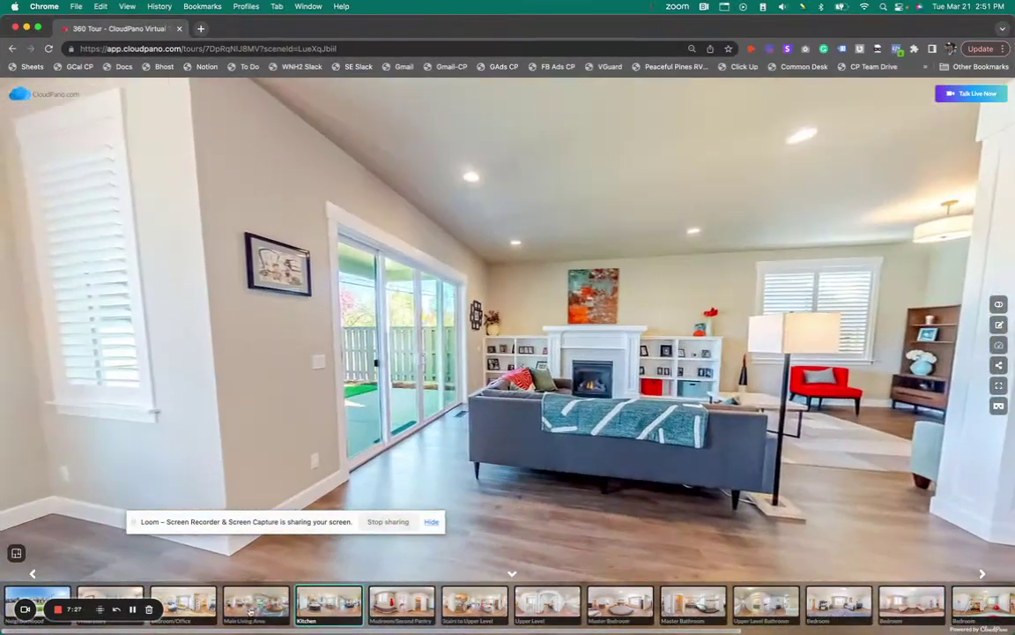
pyautogui.click(250, 608)
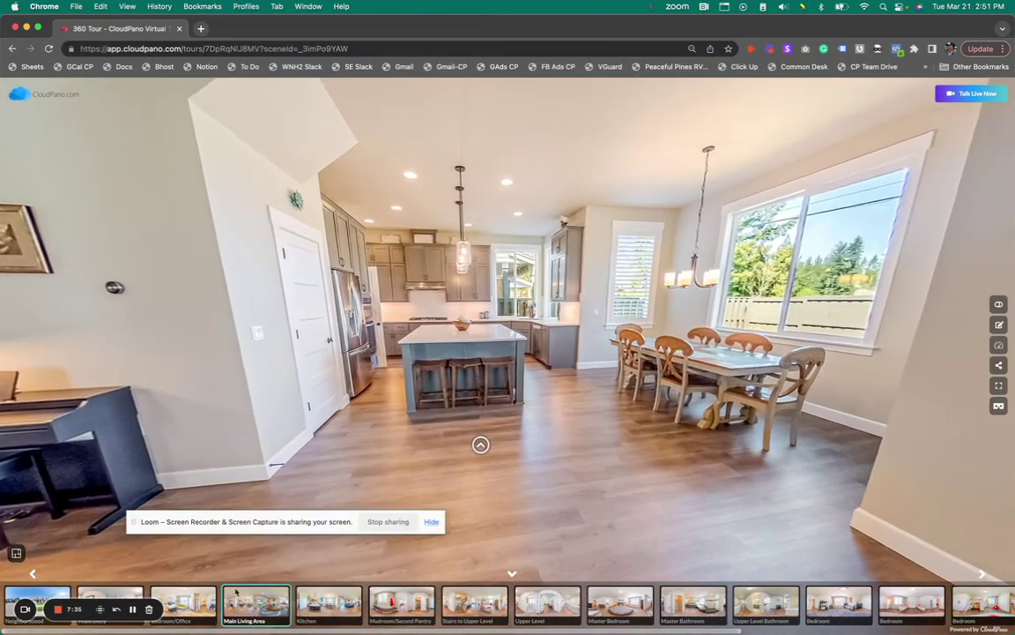
pyautogui.click(195, 607)
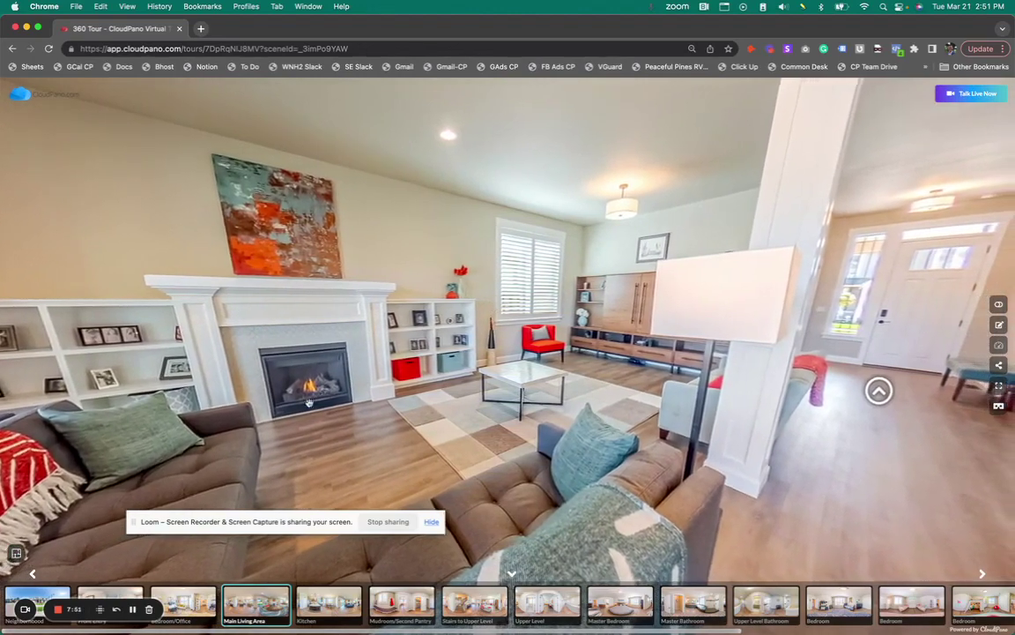
pyautogui.click(135, 522)
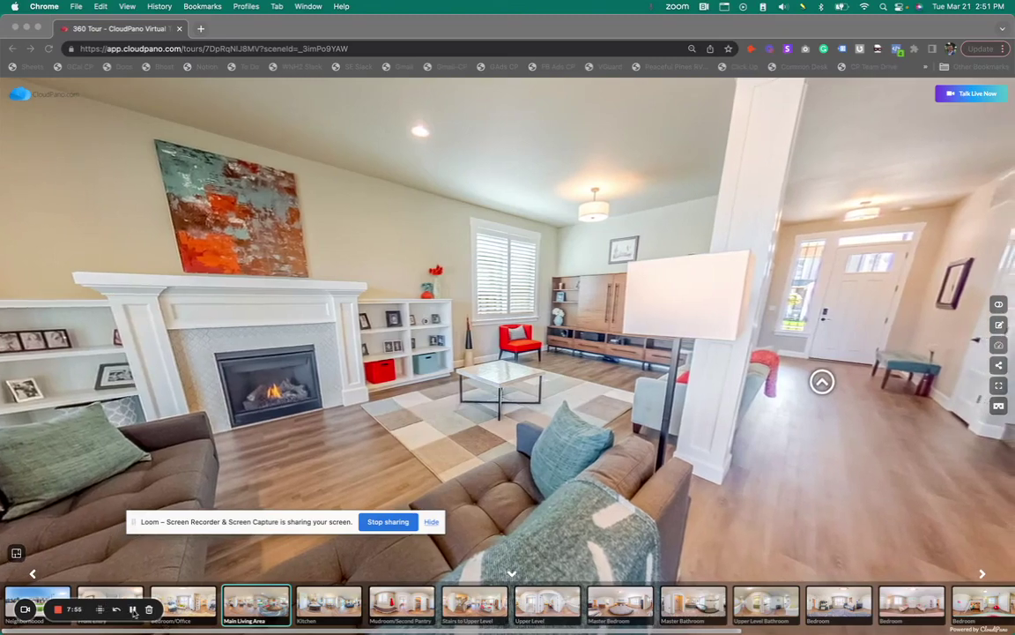
pyautogui.click(132, 609)
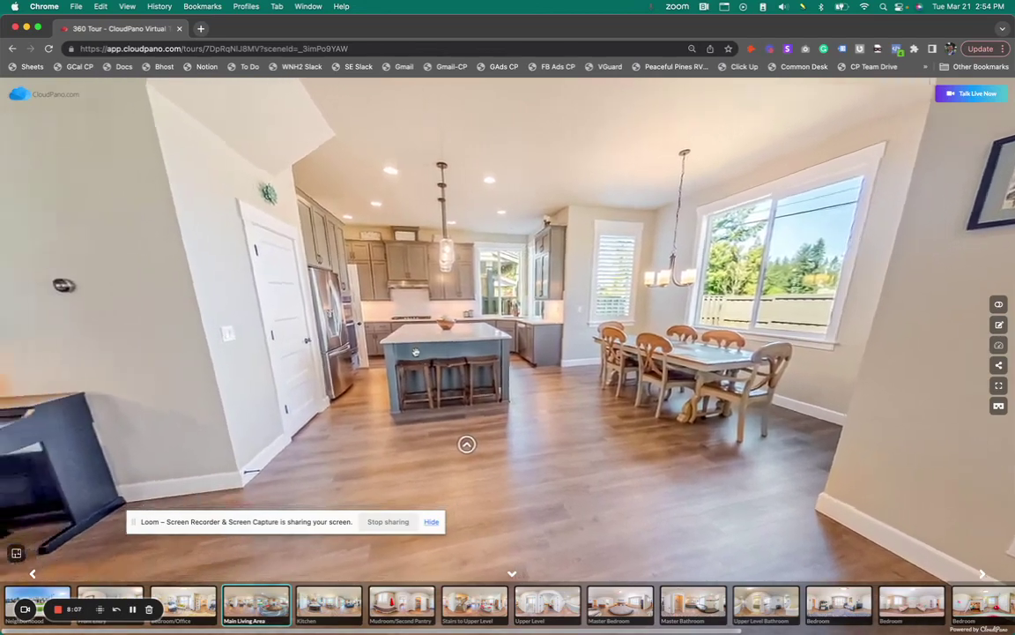
pyautogui.moveTo(404, 352); pyautogui.dragTo(457, 347)
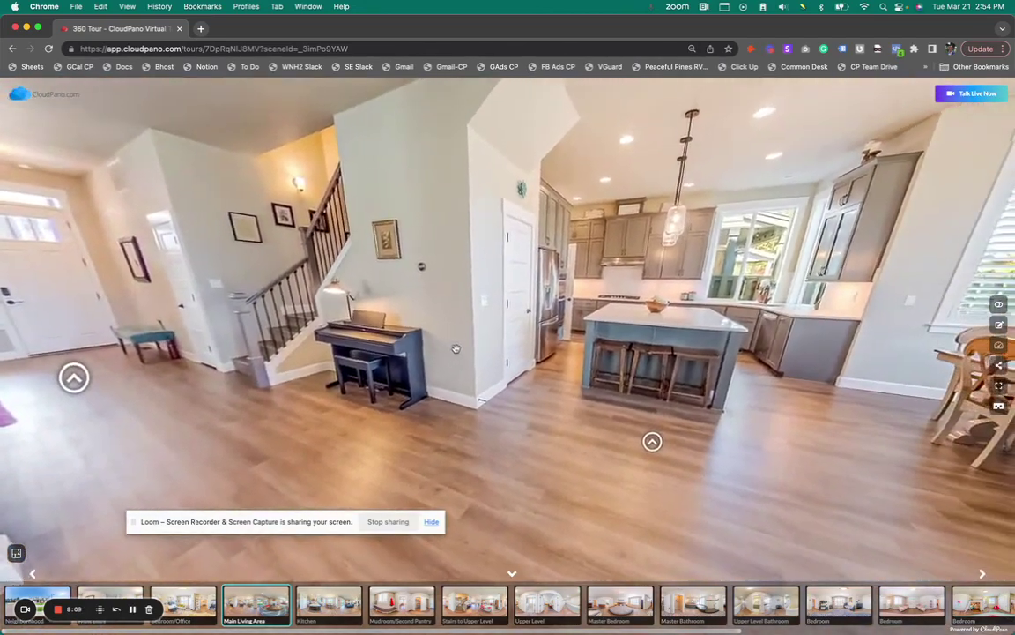
pyautogui.moveTo(455, 349); pyautogui.dragTo(426, 349)
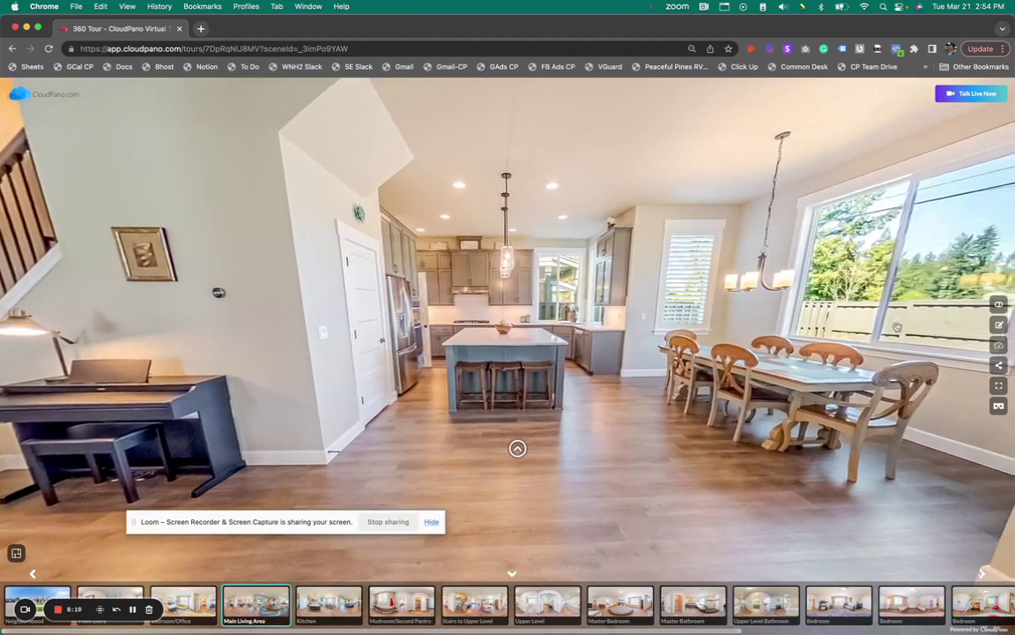
# Open the tour for editing and follow the hotspots from the Neighborhood through the Front Entry into the Kitchen
pyautogui.click(1001, 325)
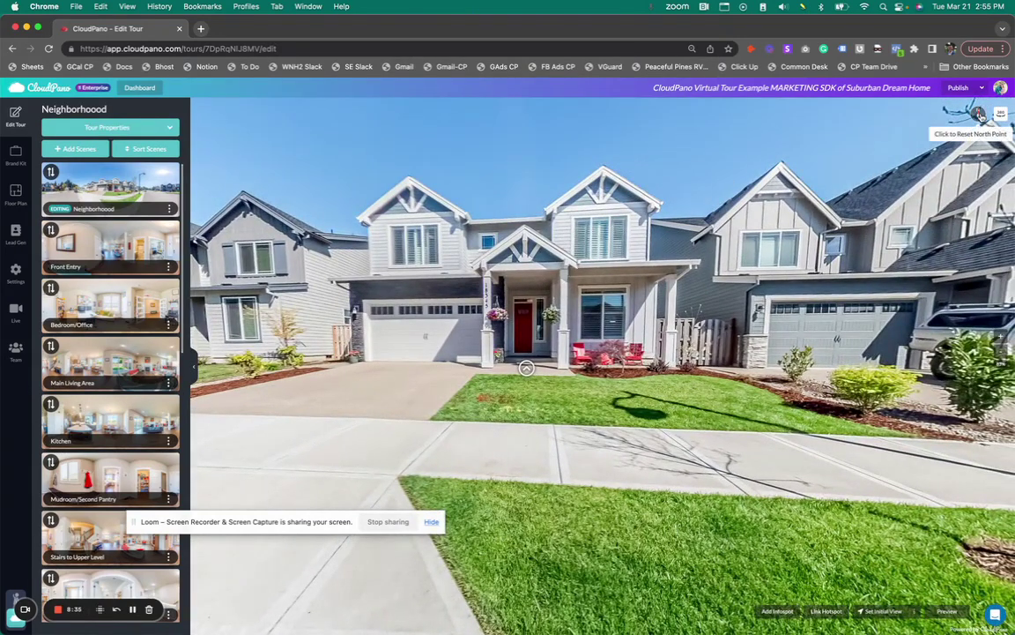
pyautogui.moveTo(514, 388)
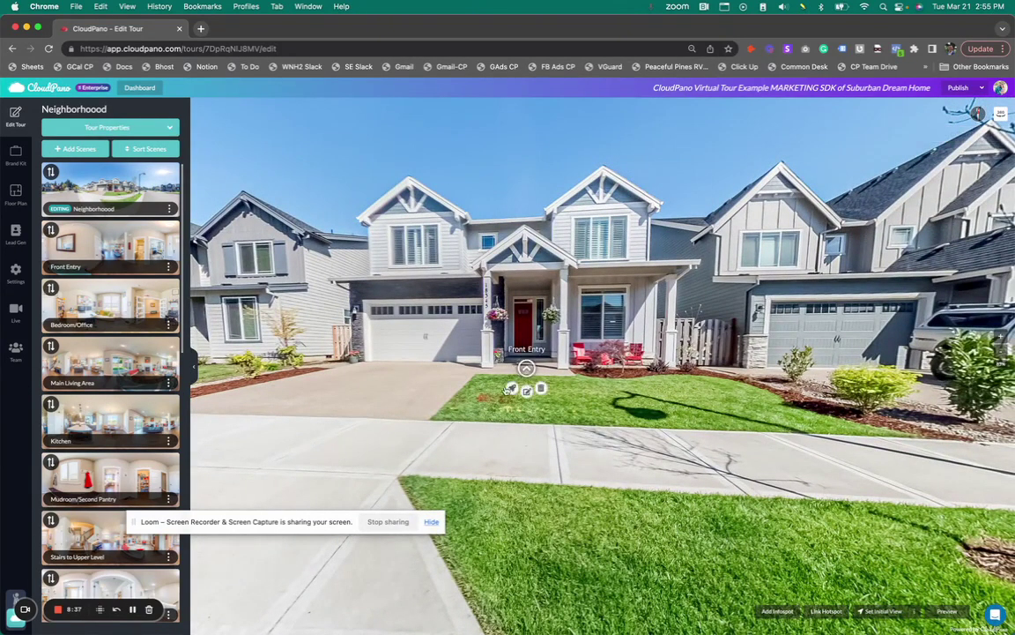
pyautogui.click(527, 369)
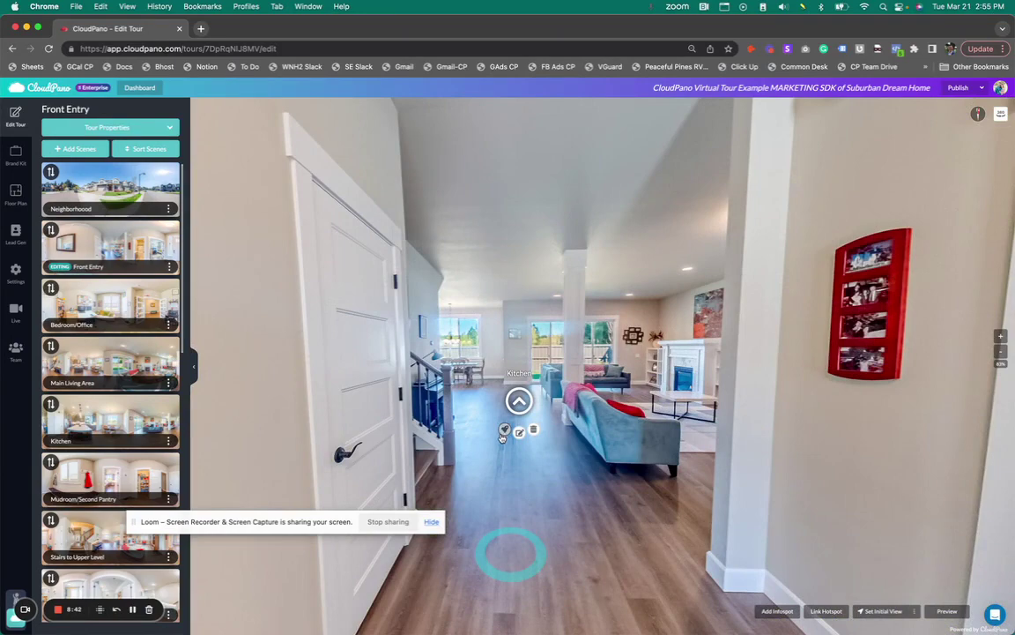
pyautogui.click(502, 434)
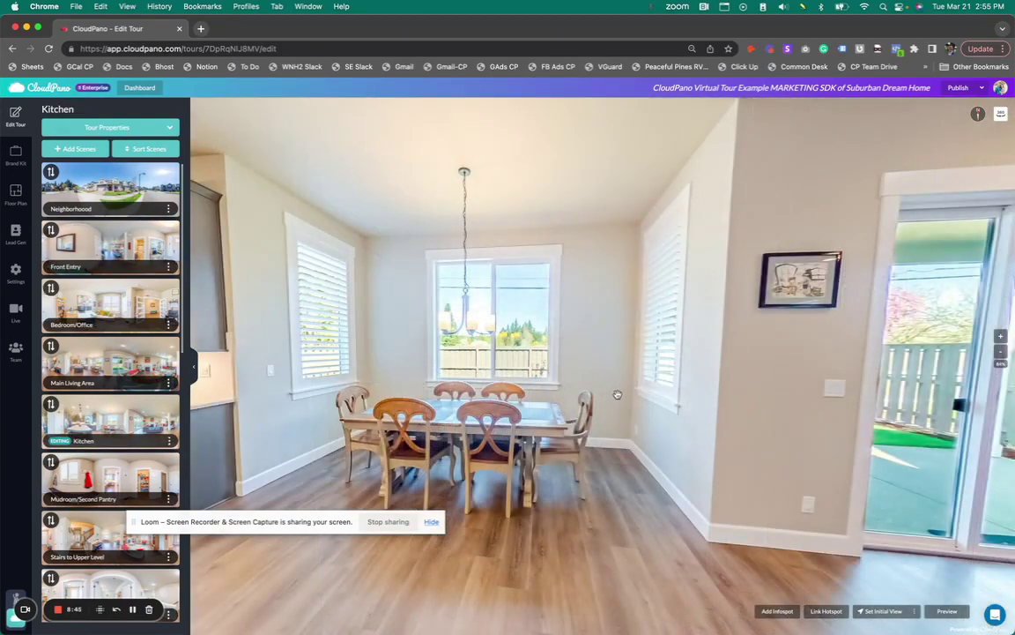
# Set the Kitchen's North Point facing the island and kitchen cabinets
pyautogui.moveTo(458, 340); pyautogui.dragTo(548, 349)
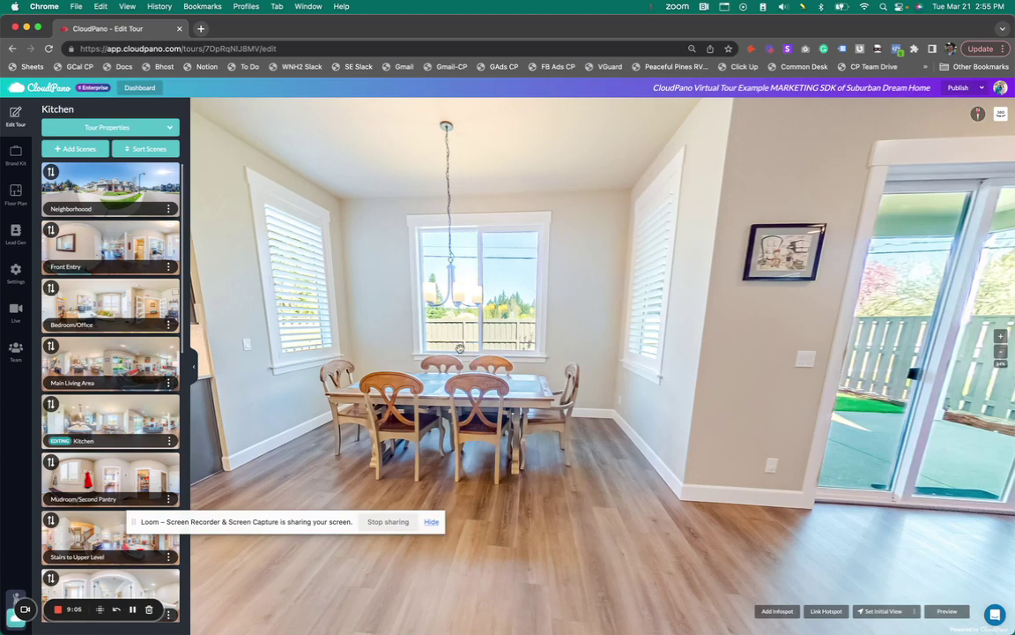
pyautogui.moveTo(459, 349); pyautogui.dragTo(481, 369)
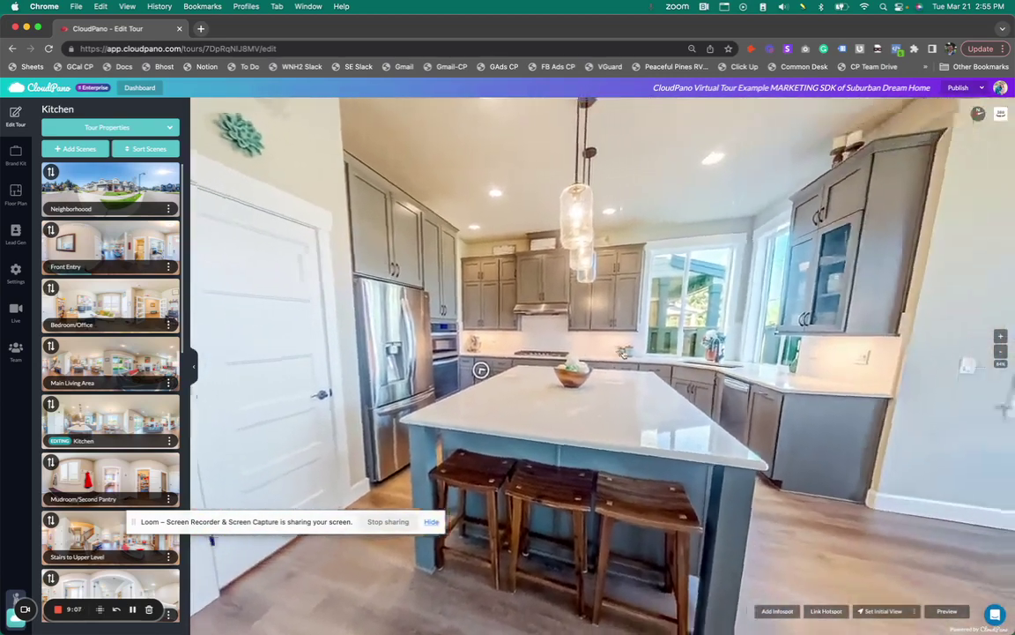
pyautogui.click(977, 115)
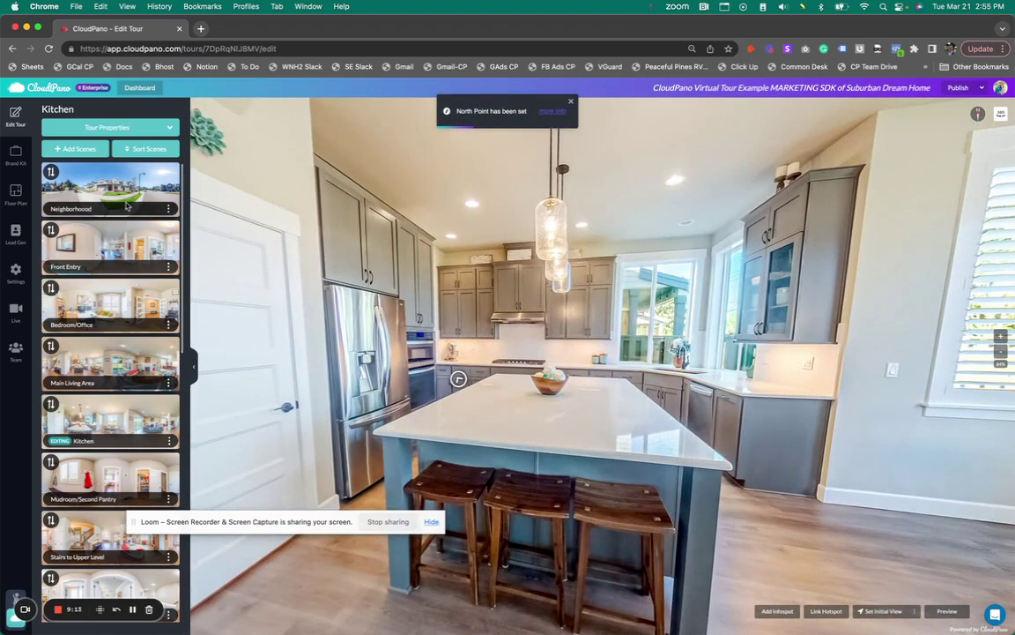
# Enter the Kitchen from the Front Entry and reset its North Point facing the dining table and window
pyautogui.click(119, 252)
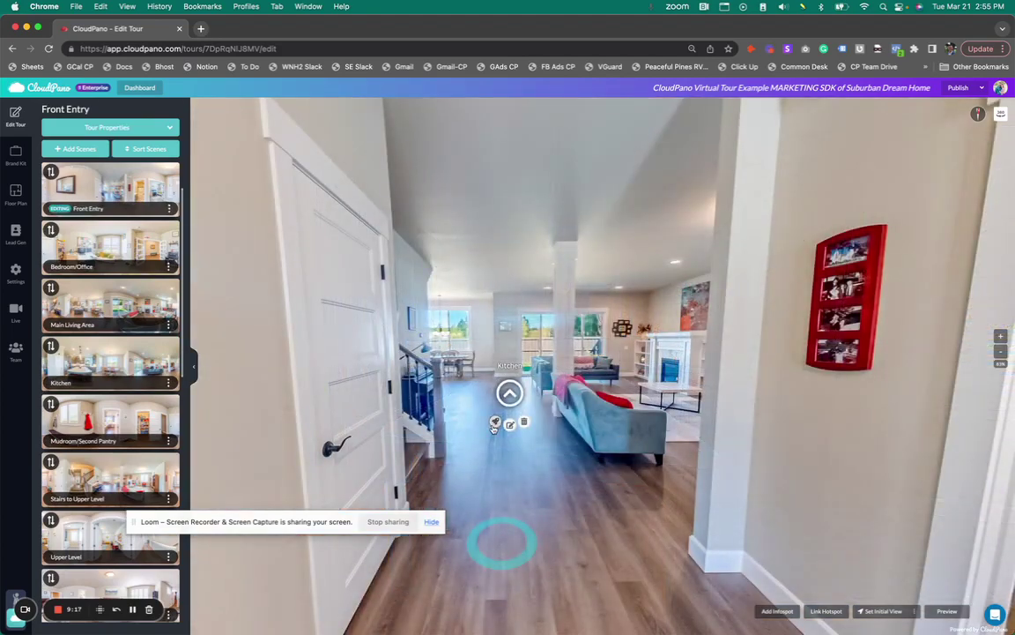
pyautogui.click(509, 393)
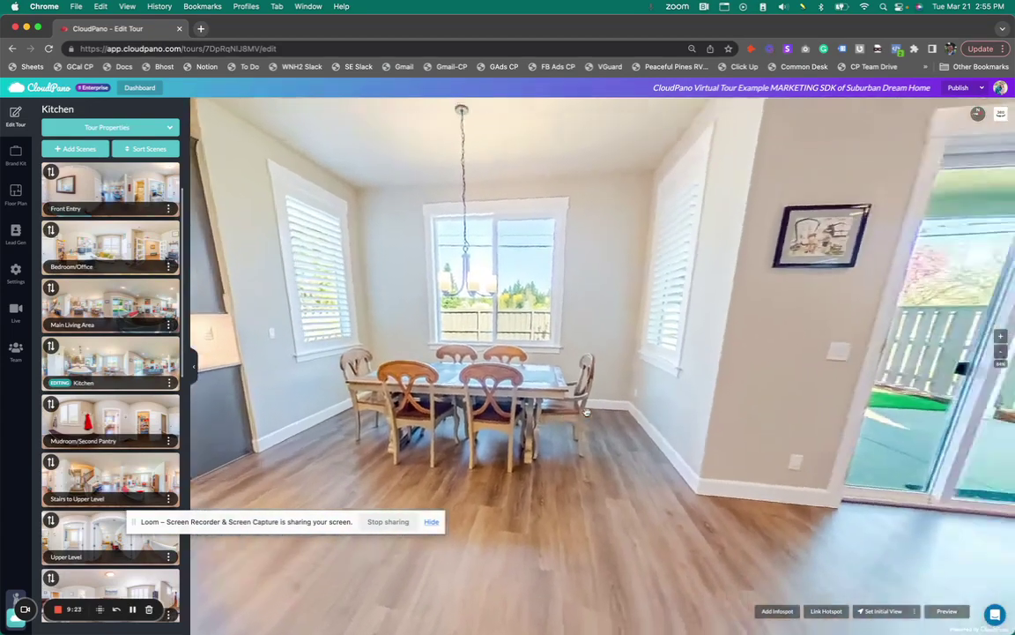
pyautogui.click(977, 114)
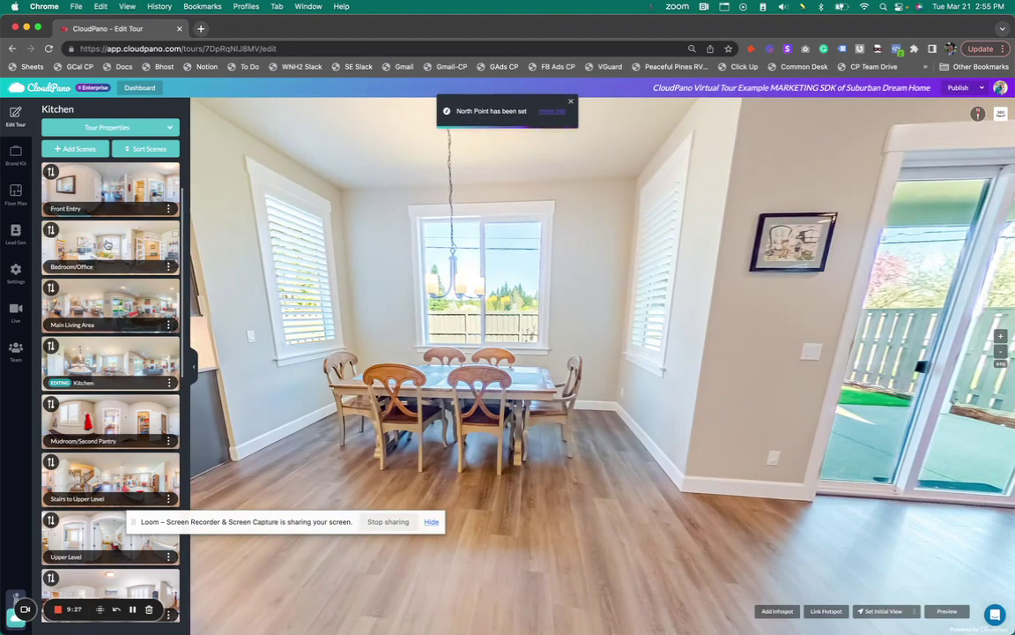
# Turn the Front Entry view away from straight ahead and follow its Kitchen hotspot to check the arrival direction
pyautogui.click(110, 304)
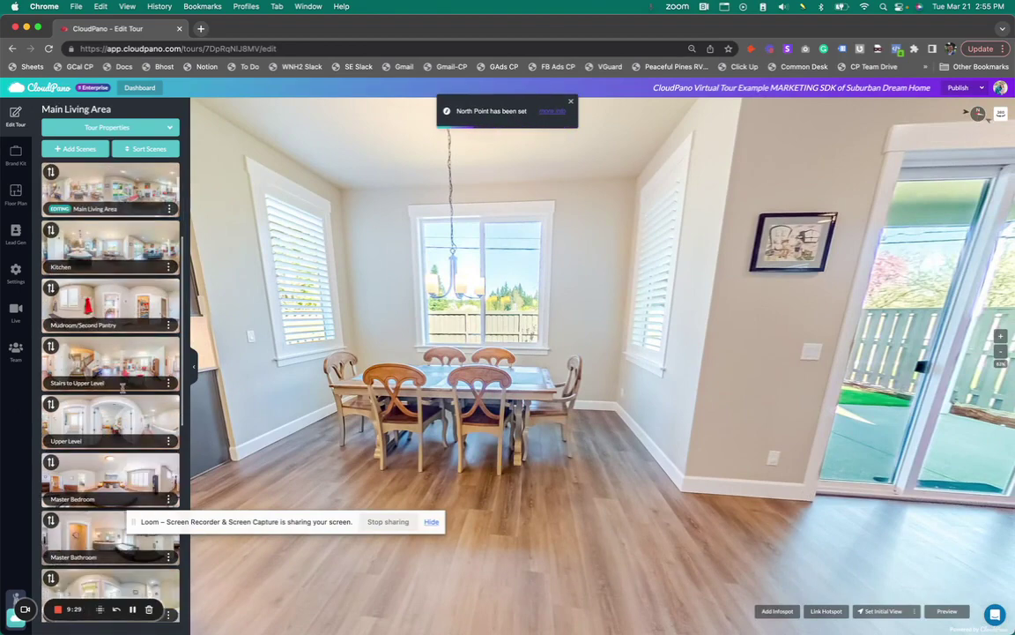
pyautogui.click(113, 240)
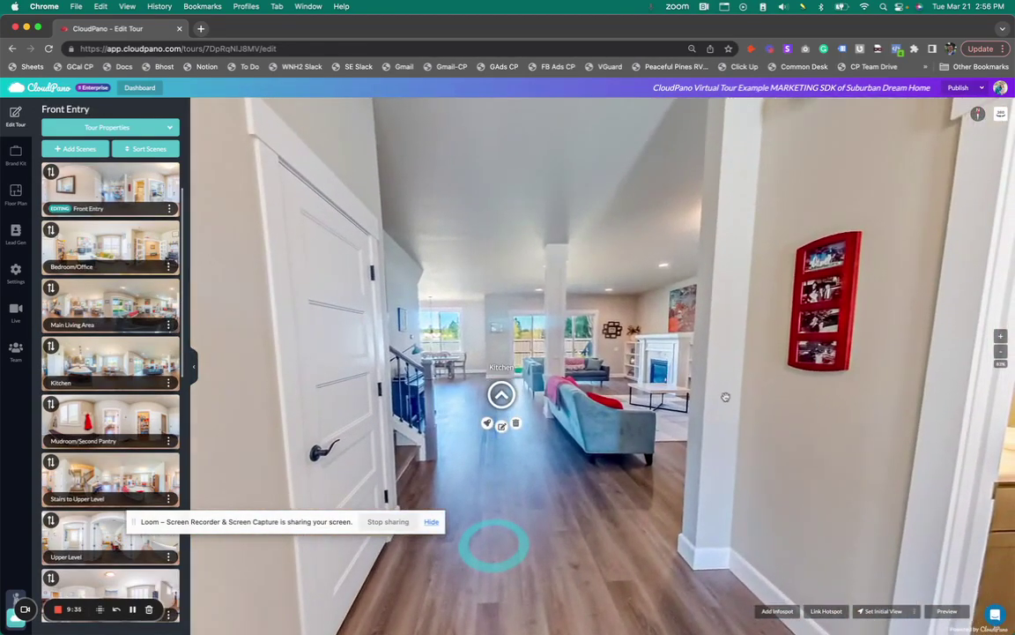
pyautogui.moveTo(705, 401); pyautogui.dragTo(687, 405)
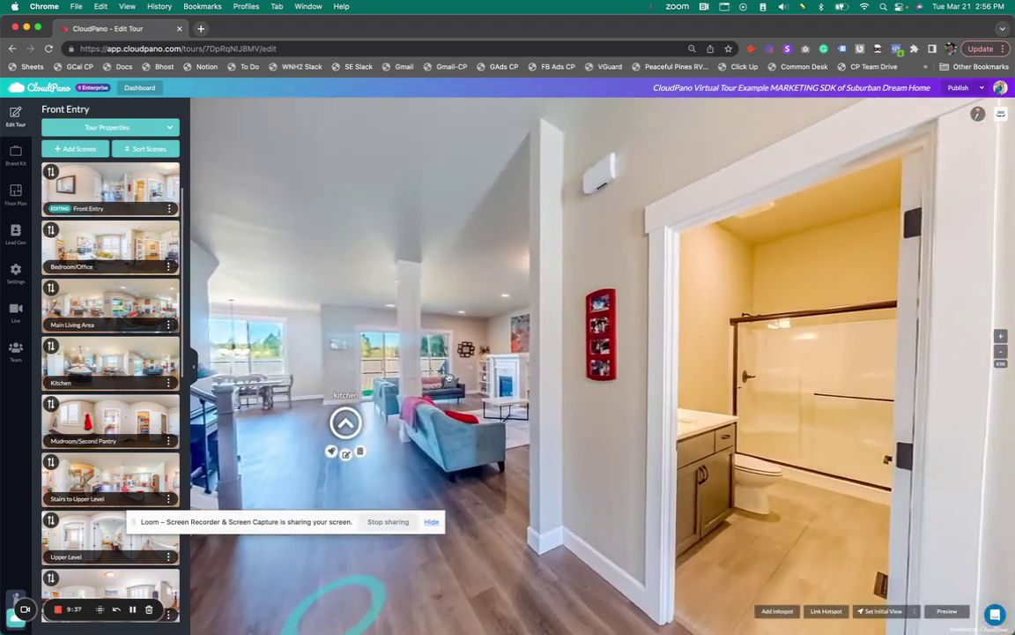
pyautogui.click(330, 453)
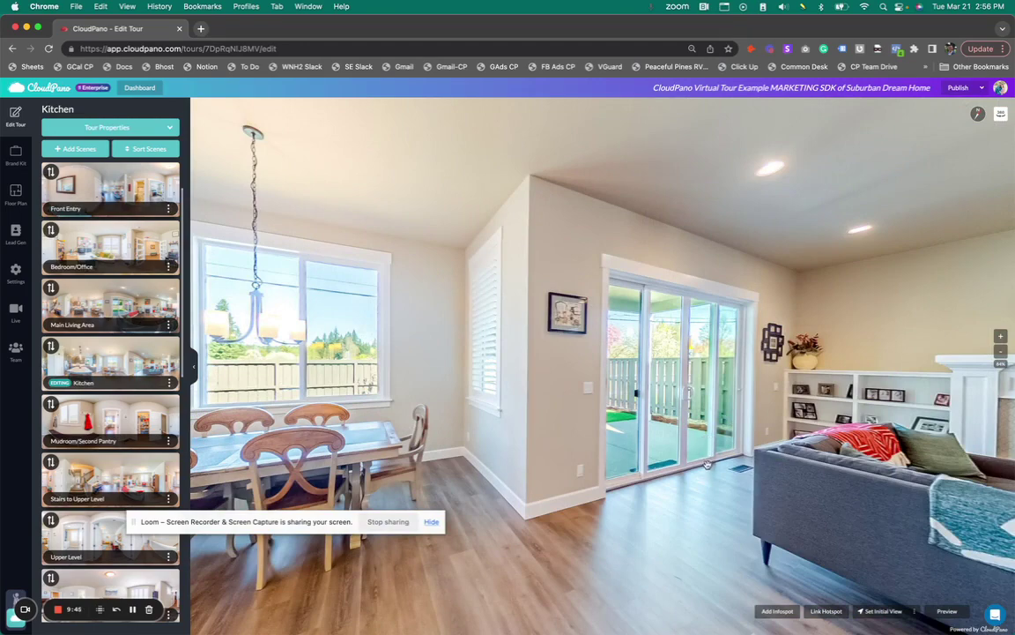
# Follow the Kitchen hotspot to the Mudroom/Second Pantry and delete that scene's default initial view
pyautogui.moveTo(707, 464); pyautogui.dragTo(679, 372)
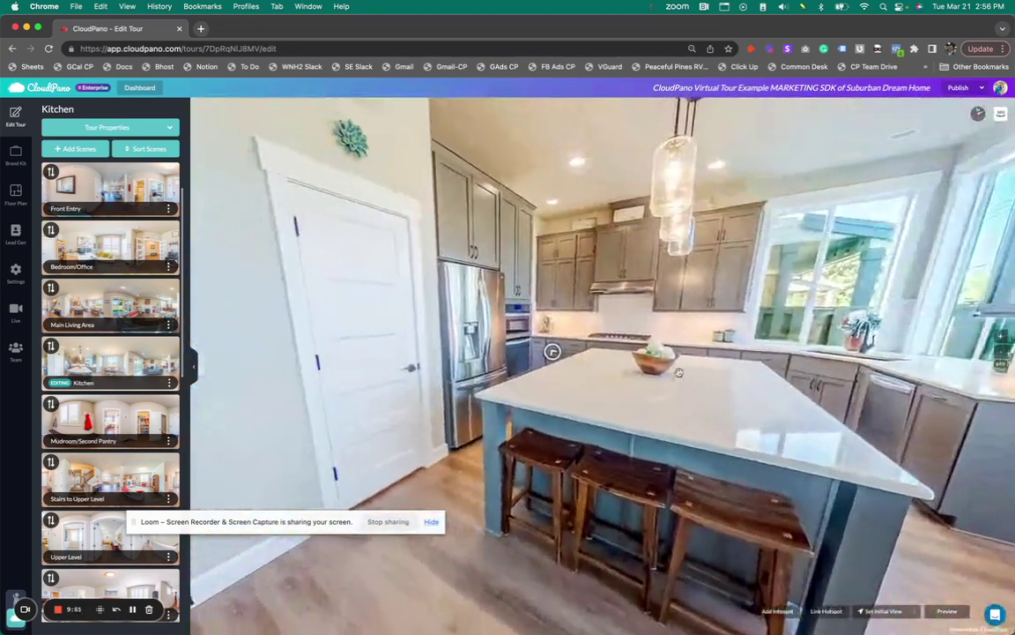
pyautogui.moveTo(557, 353)
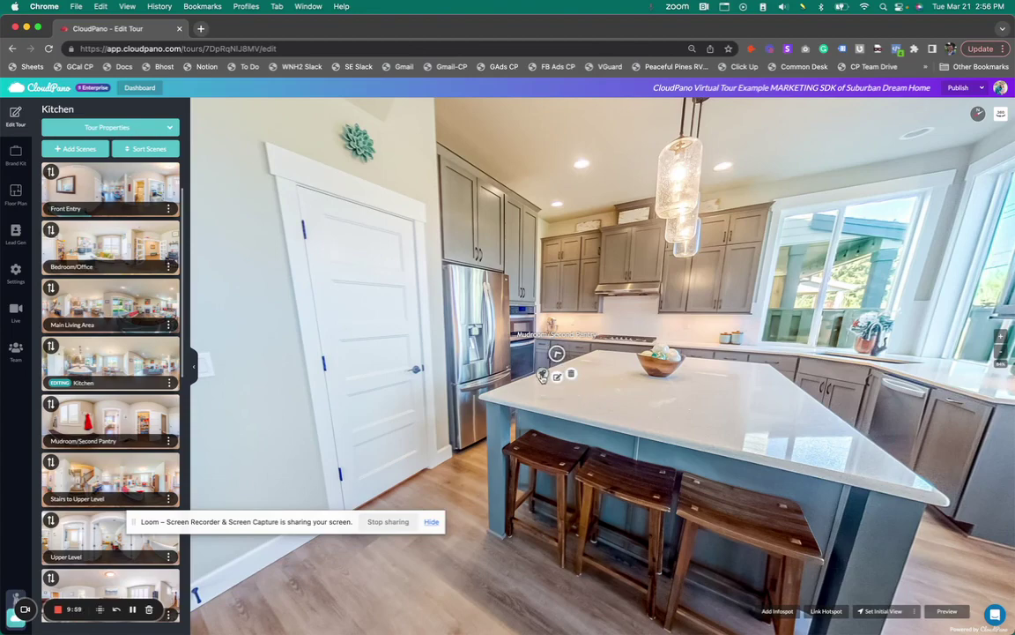
pyautogui.click(544, 375)
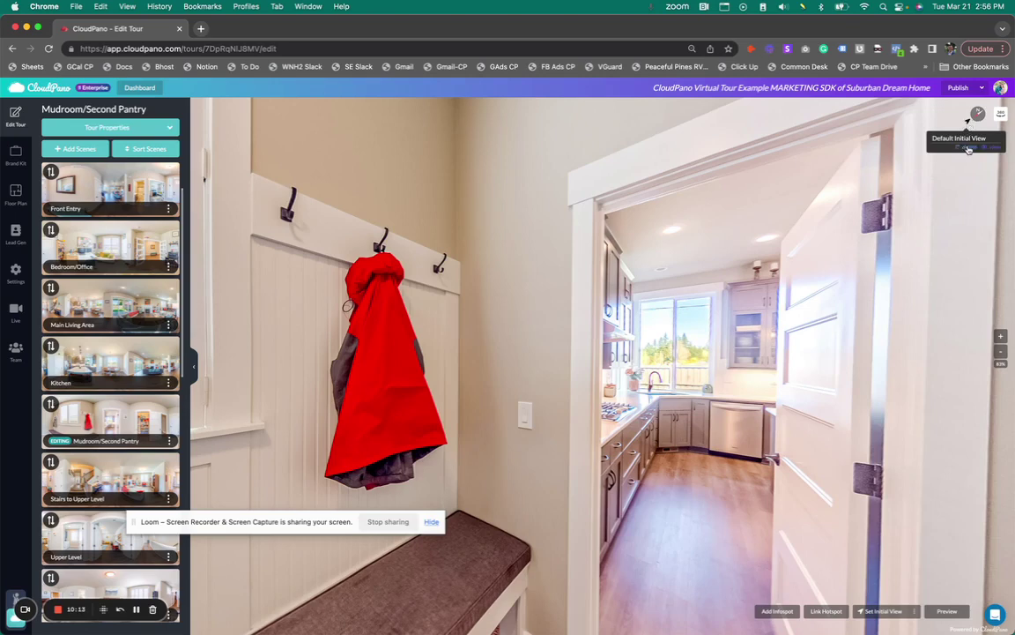
pyautogui.click(970, 148)
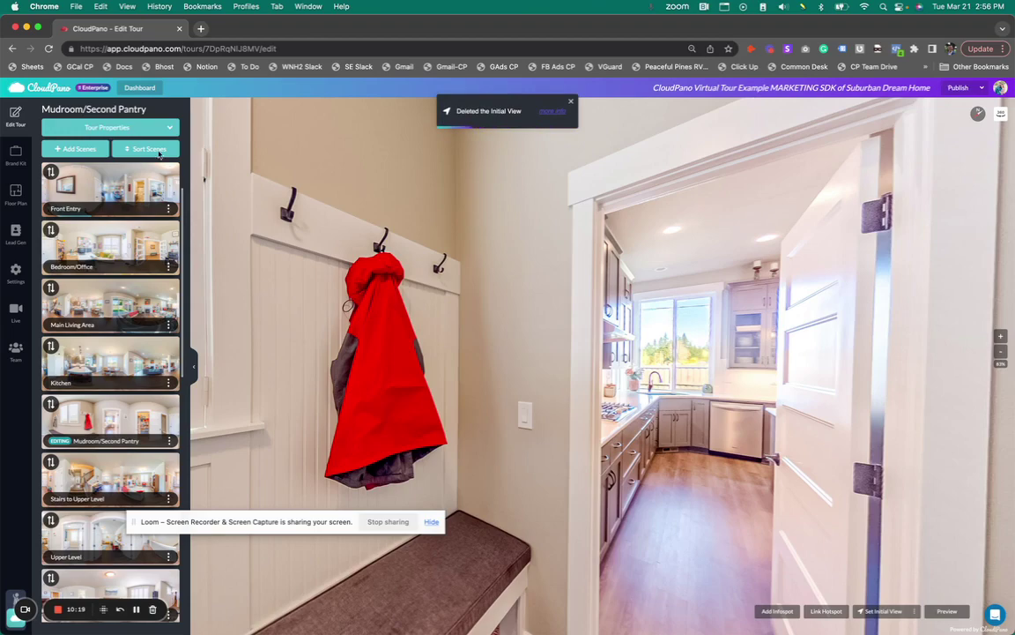
# Return to the published tour, reopen it for editing and select the Kitchen scene
pyautogui.click(13, 48)
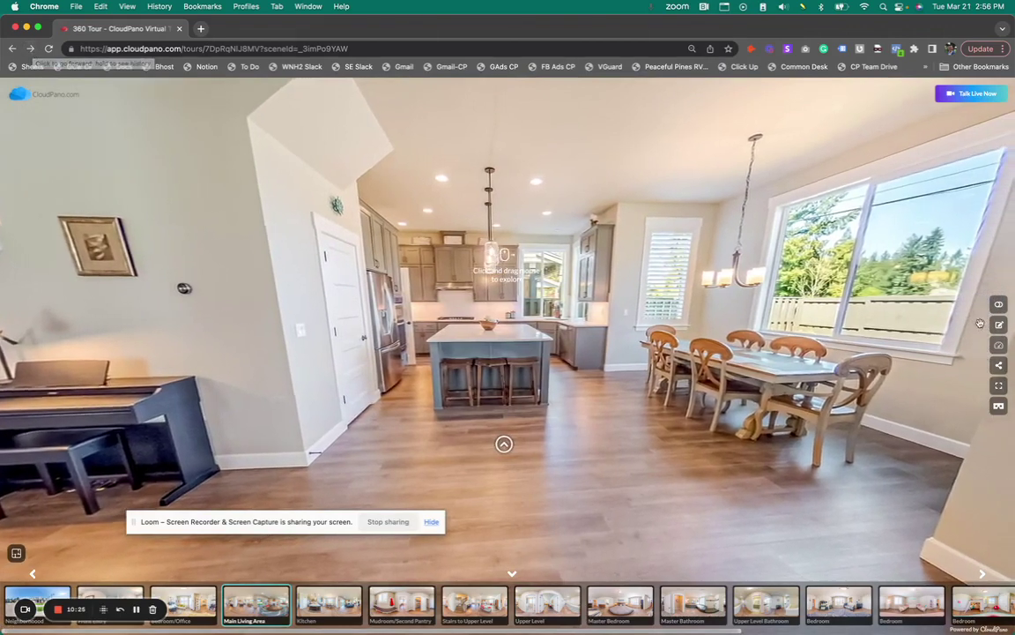
pyautogui.click(999, 325)
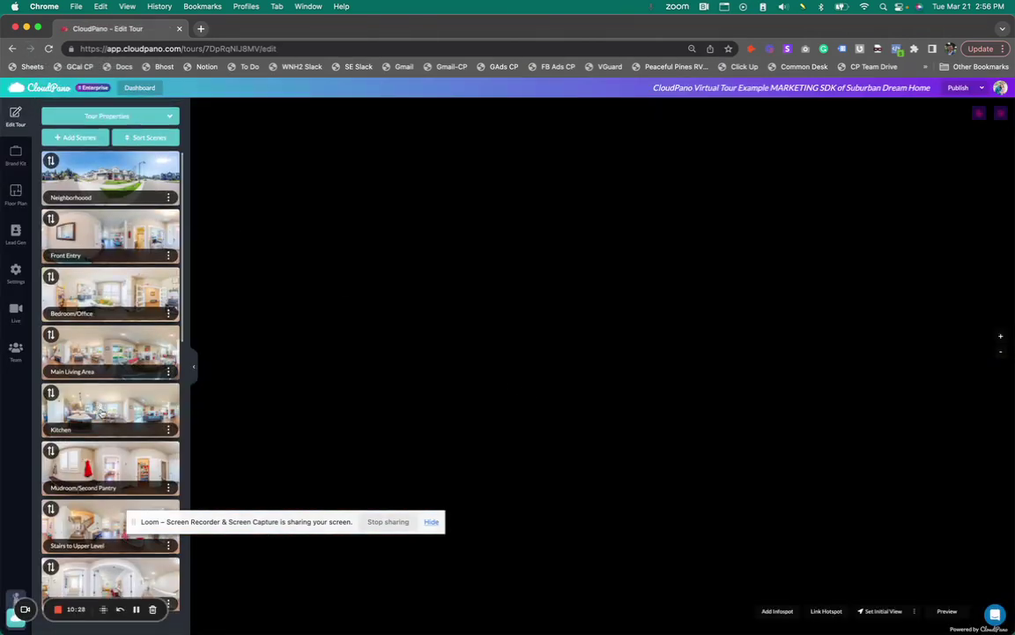
pyautogui.scroll(-1, 102, 412)
pyautogui.click(97, 351)
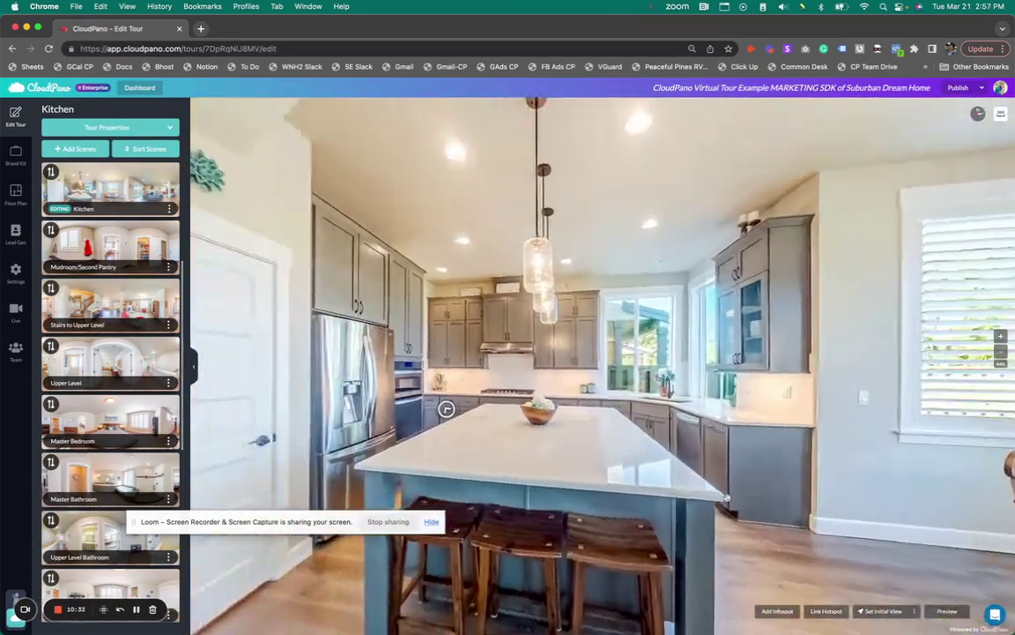
# Follow the Kitchen hotspot to the Mudroom/Second Pantry and set that scene's North Point facing the doorway into the kitchen
pyautogui.moveTo(470, 406)
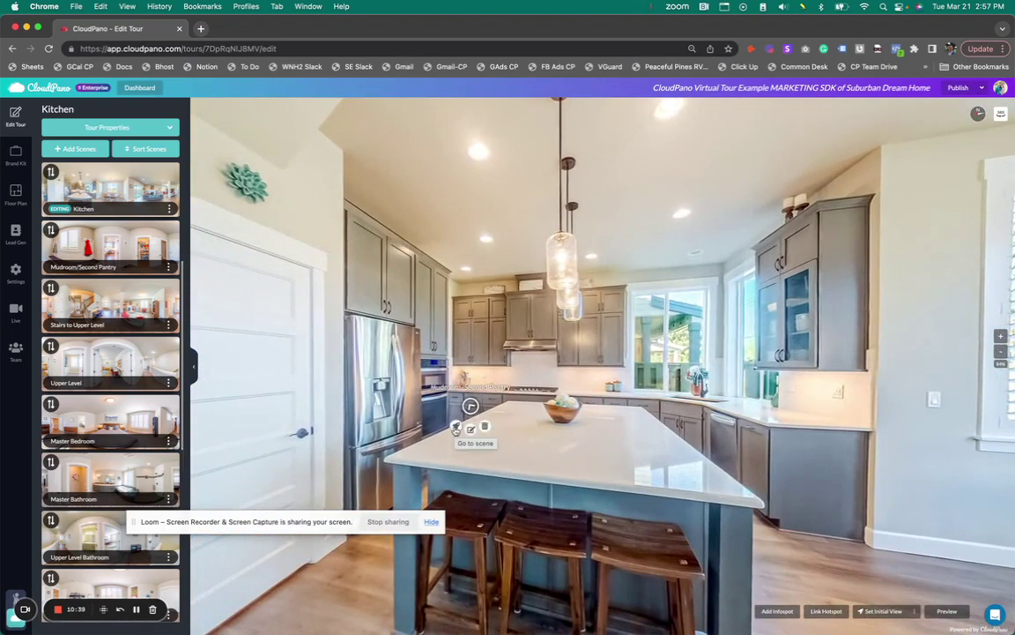
pyautogui.click(455, 427)
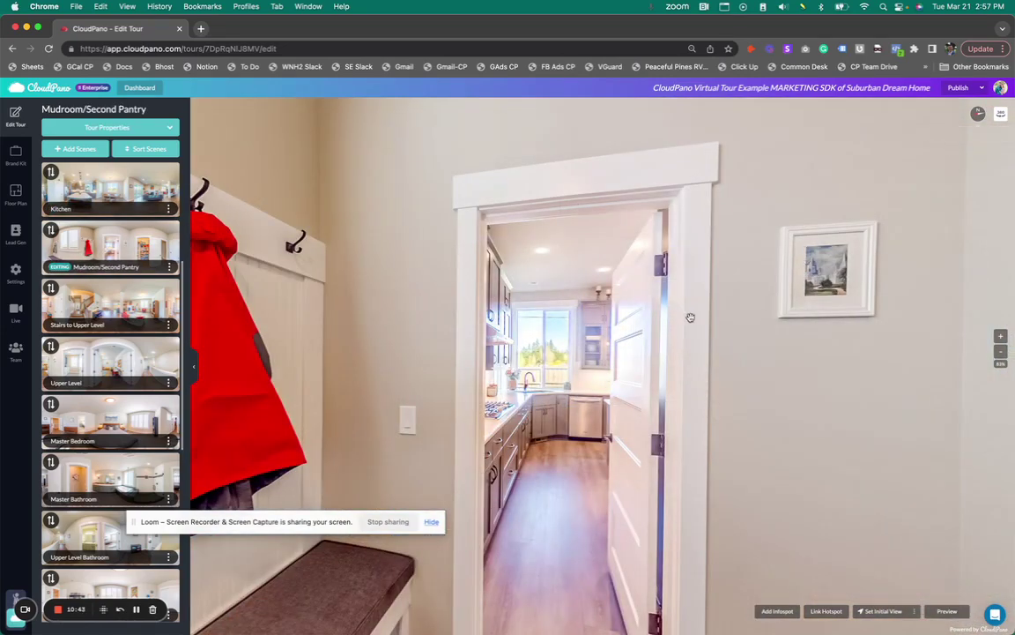
pyautogui.click(979, 115)
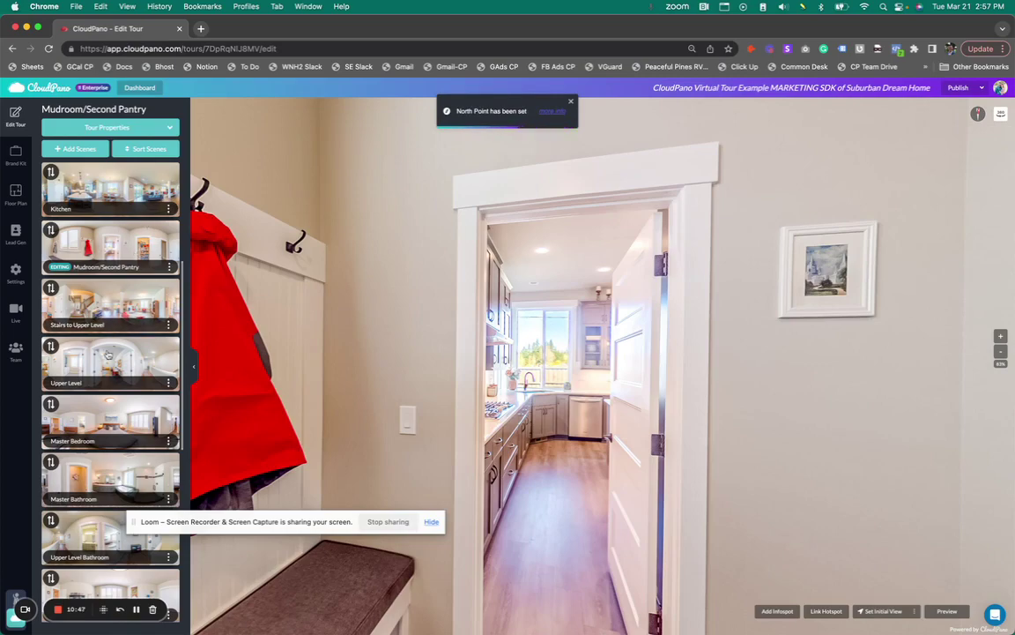
# Return to the Kitchen scene, turn its view and follow the Mudroom/Second Pantry hotspot to check the arrival direction
pyautogui.scroll(1, 117, 336)
pyautogui.click(100, 212)
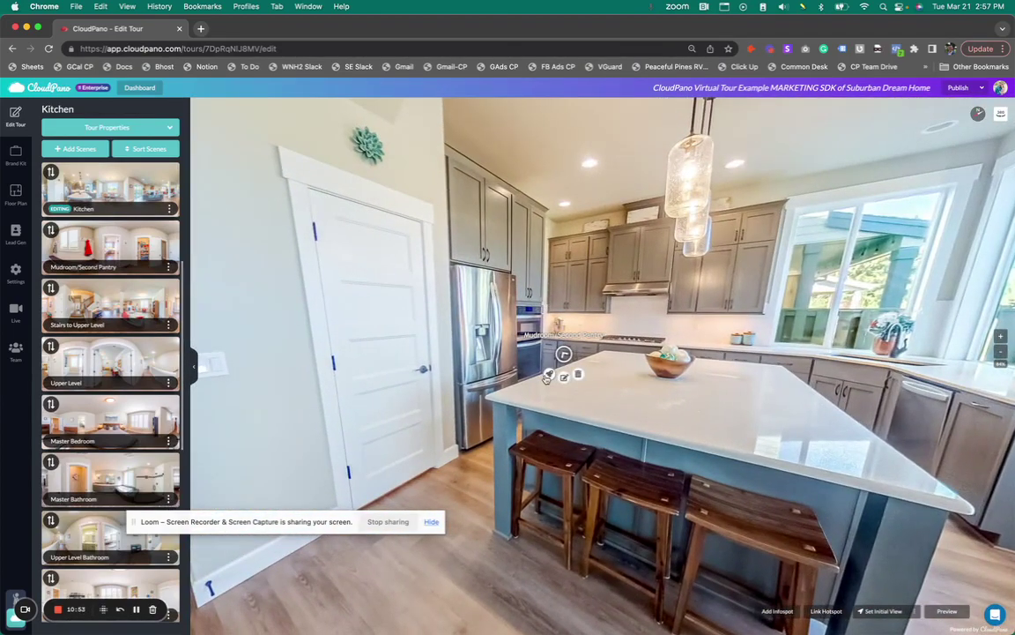
pyautogui.click(564, 366)
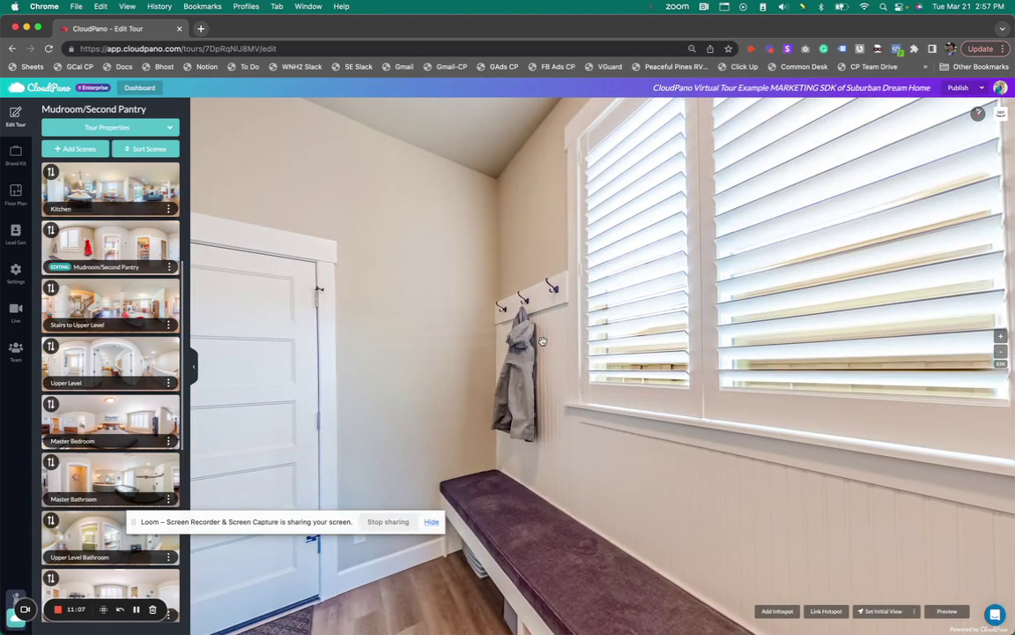
# Test the route from the Neighborhood scene through the Front Entry to the Kitchen, repeating the Front Entry to Kitchen hop
pyautogui.scroll(3, 123, 274)
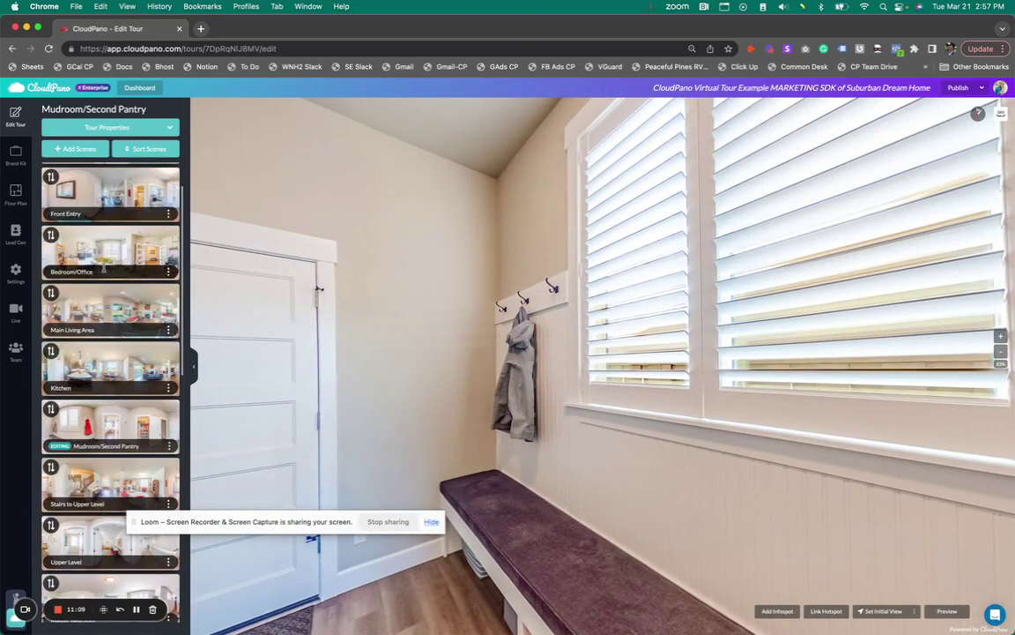
pyautogui.scroll(2, 132, 251)
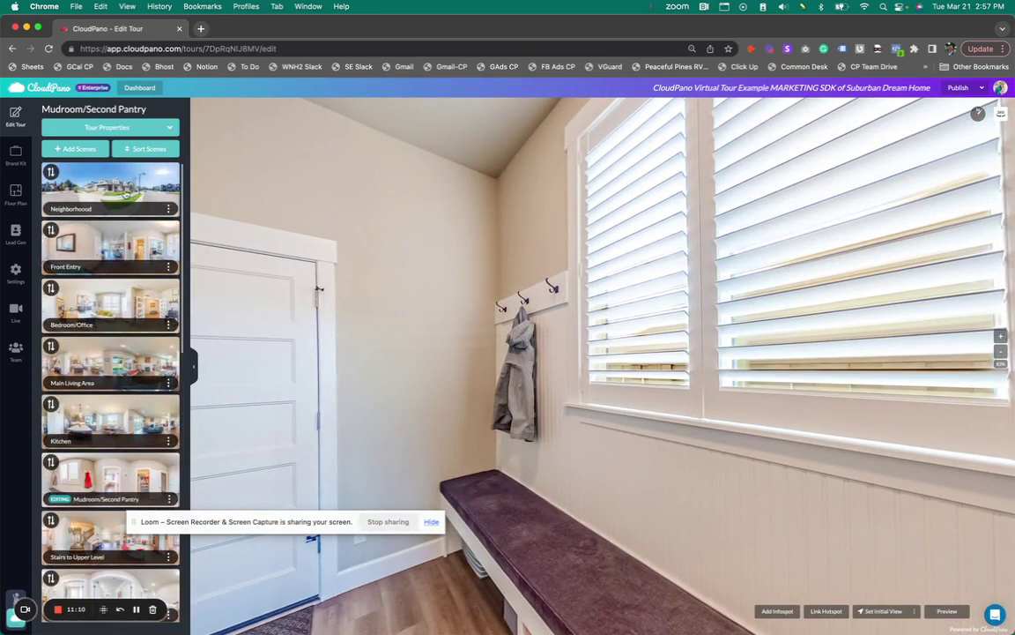
pyautogui.click(114, 181)
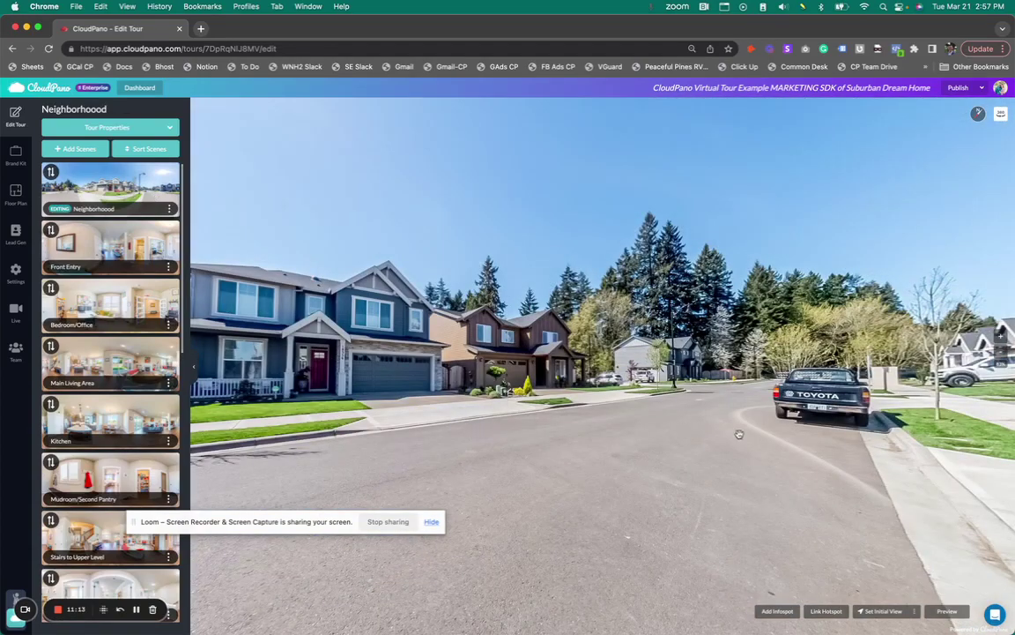
pyautogui.moveTo(739, 434); pyautogui.dragTo(576, 412)
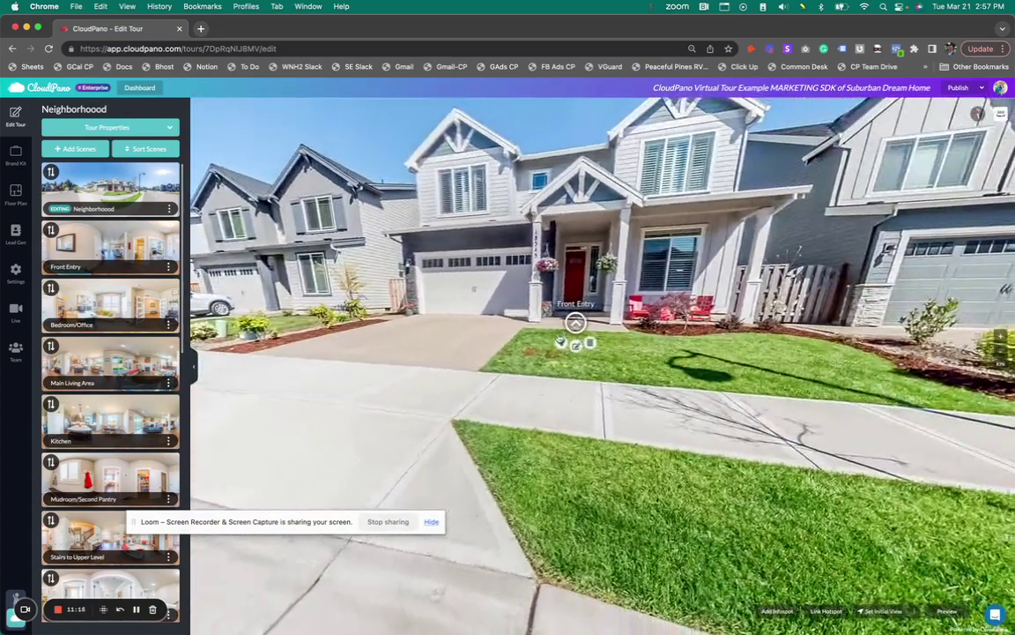
pyautogui.click(560, 345)
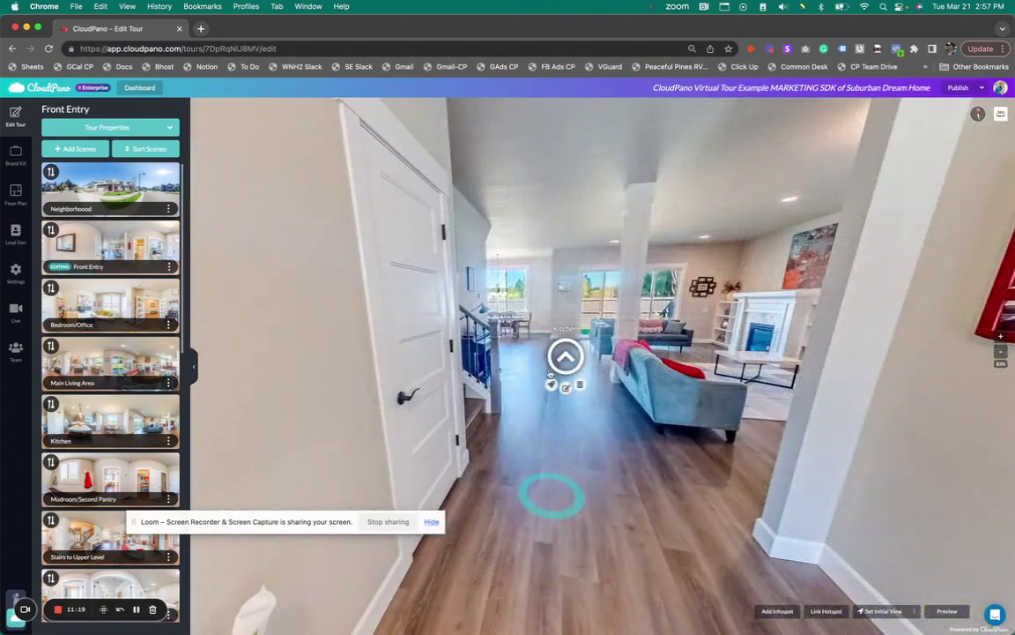
pyautogui.click(550, 385)
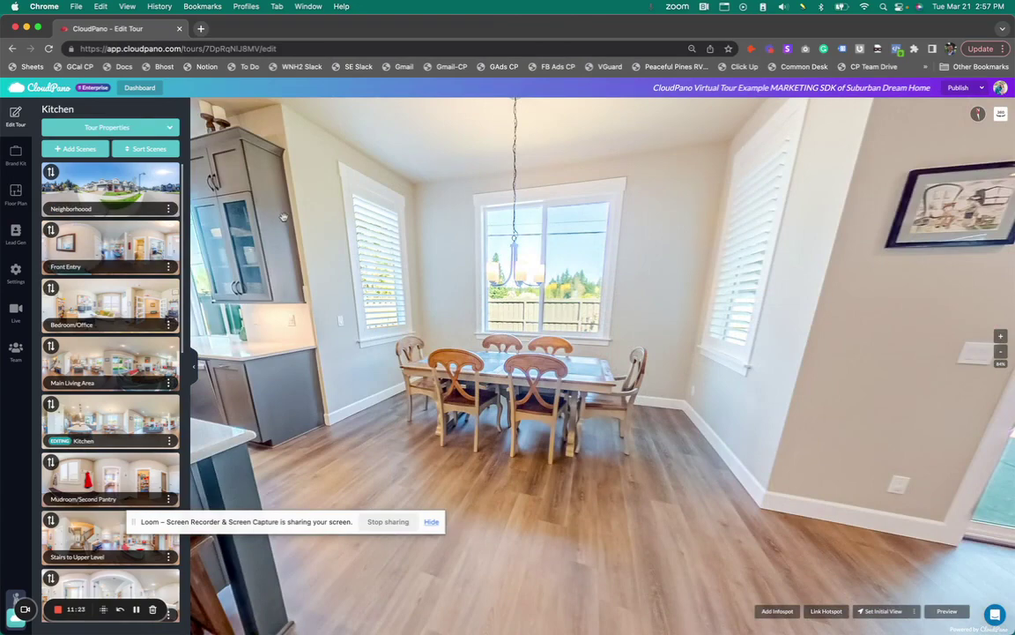
pyautogui.click(97, 242)
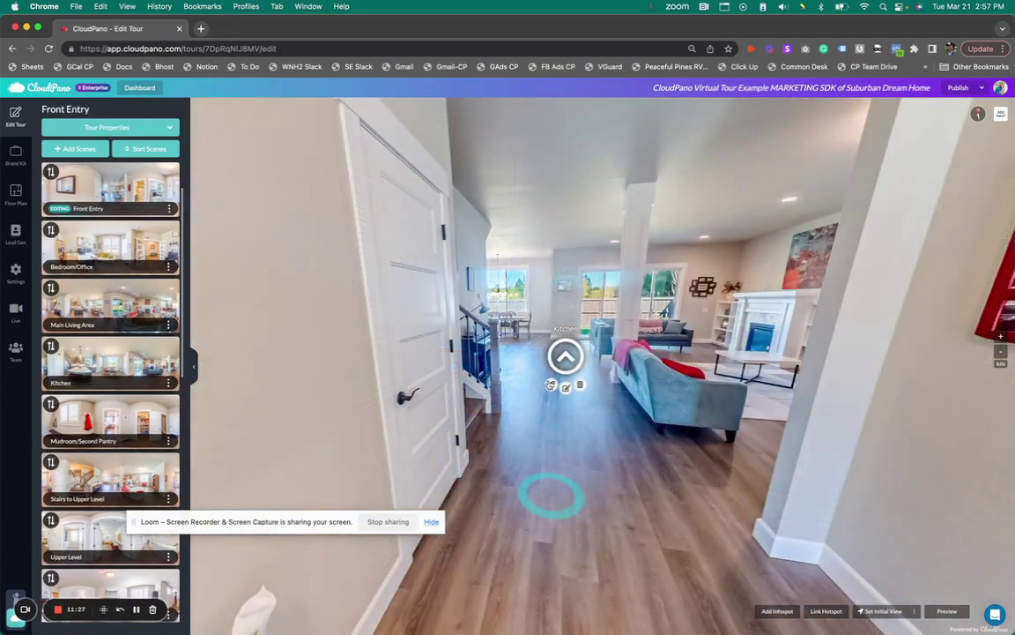
pyautogui.click(565, 356)
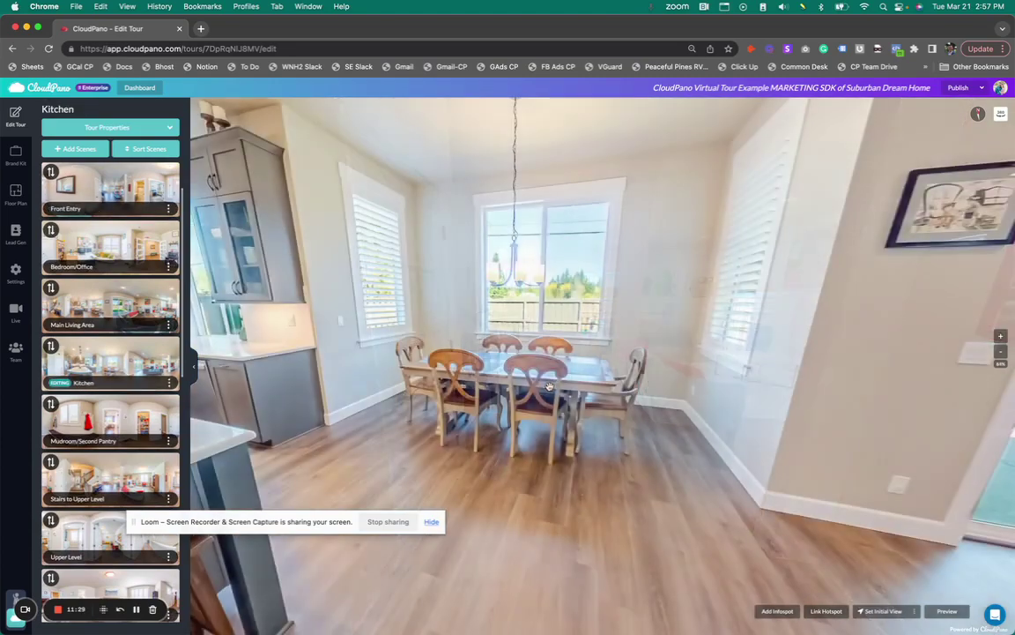
# Publish the tour and walk its hotspots through to the Mudroom/Second Pantry, including visits to the Main Living Area and Kitchen scenes
pyautogui.click(960, 87)
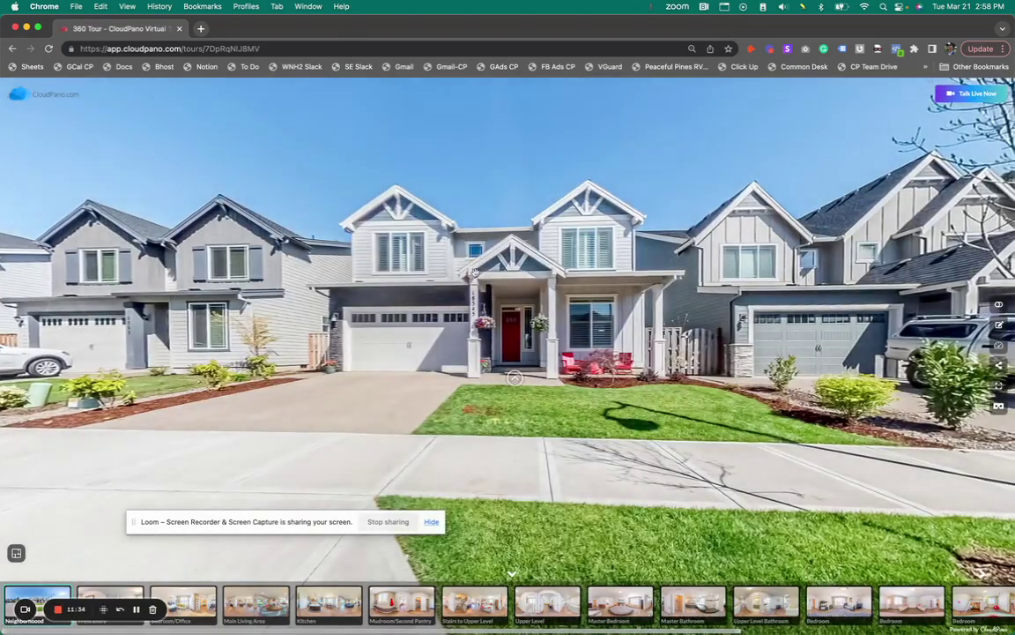
pyautogui.click(508, 377)
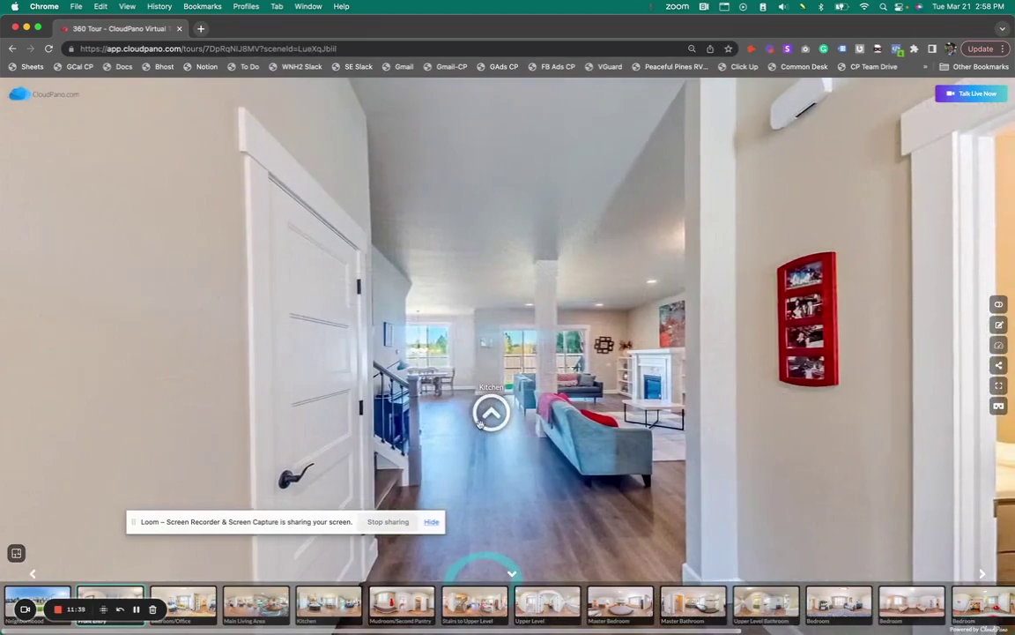
pyautogui.click(480, 425)
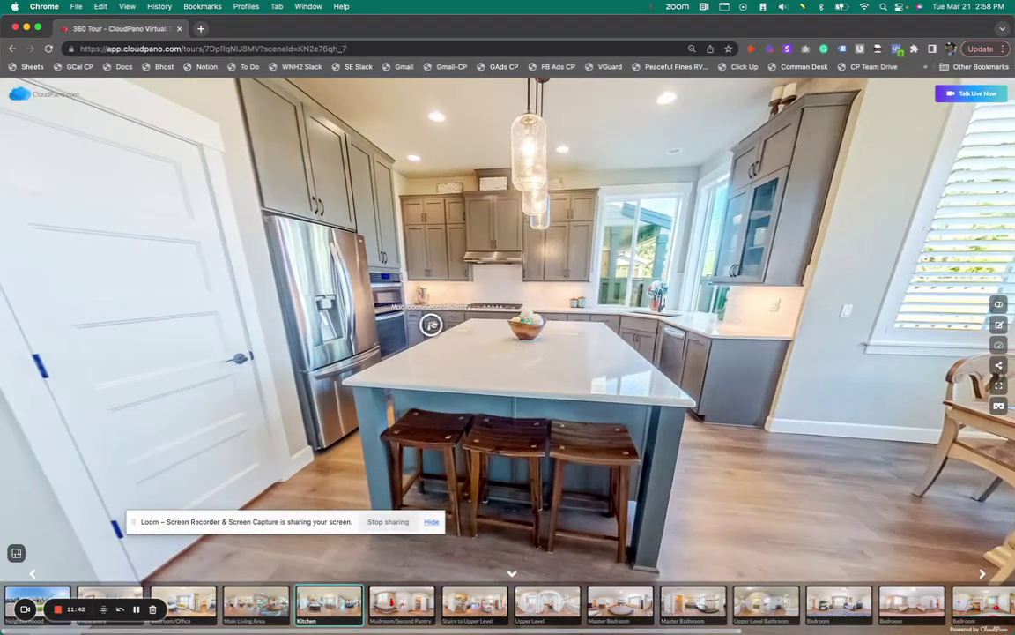
pyautogui.click(424, 325)
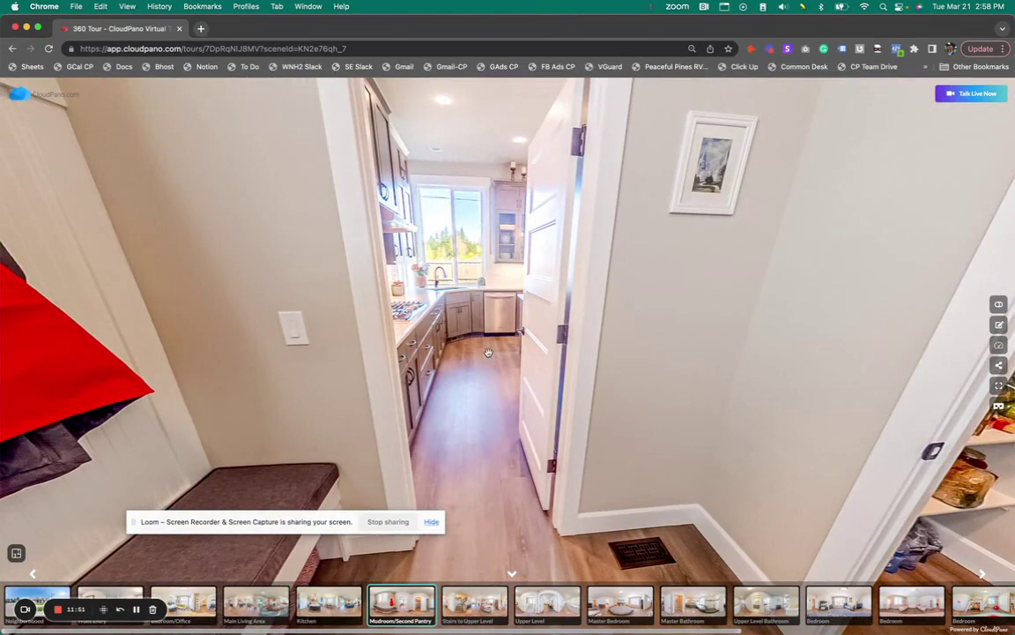
pyautogui.click(267, 615)
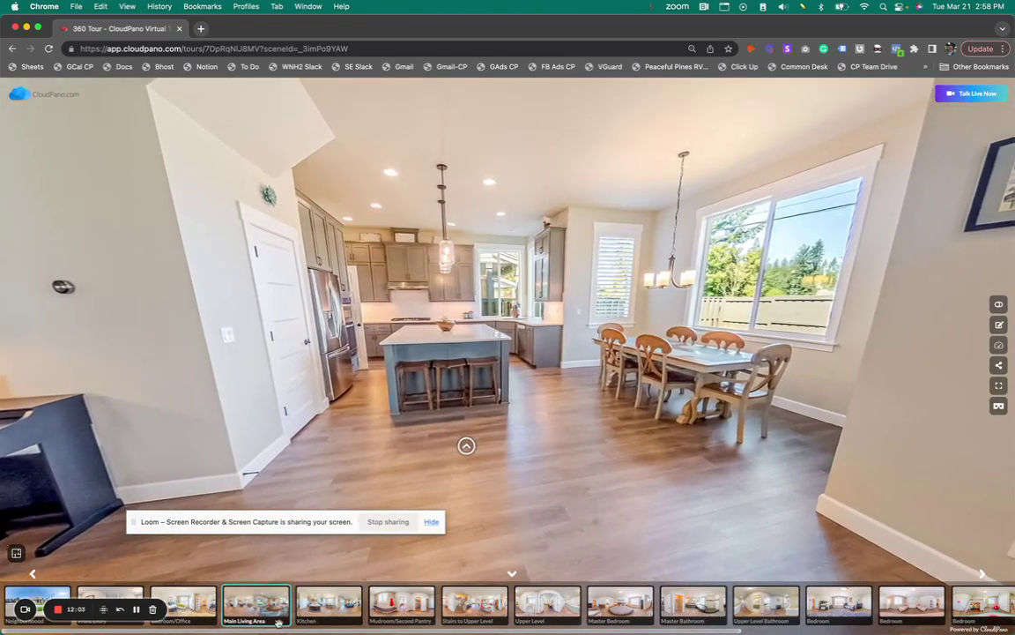
pyautogui.click(329, 607)
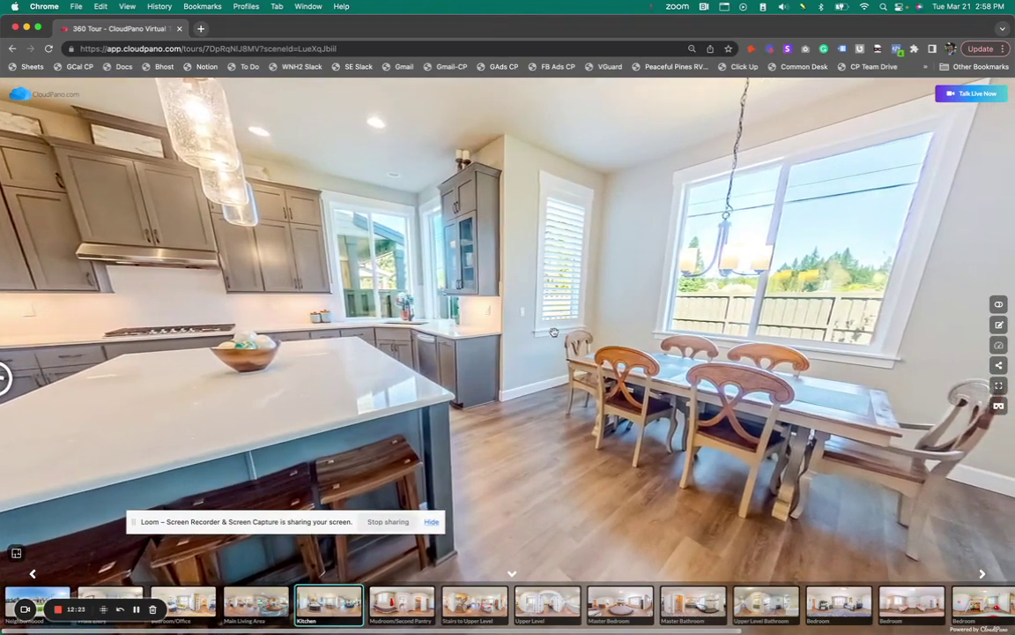
# Reopen the tour for editing and set the Kitchen's initial view facing the sliding glass doors, sofa and fireplace
pyautogui.click(1000, 326)
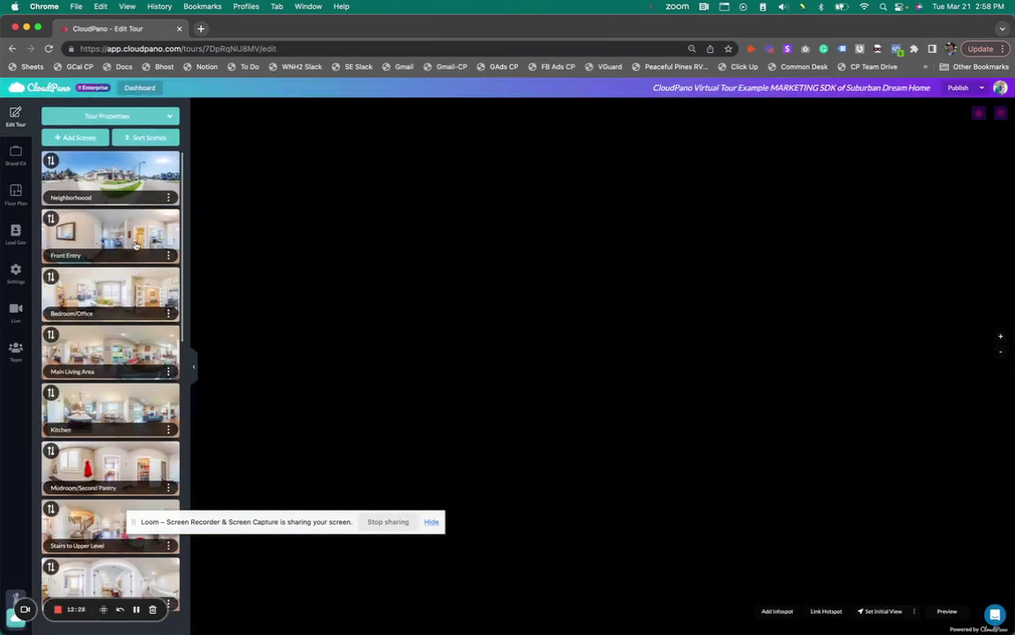
pyautogui.scroll(-2, 120, 420)
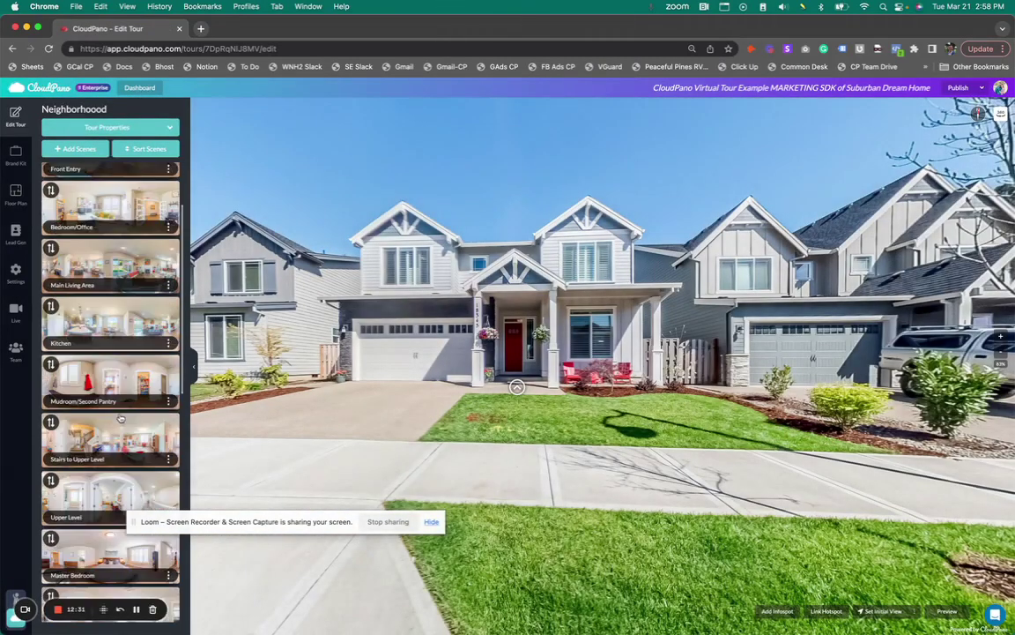
pyautogui.click(110, 321)
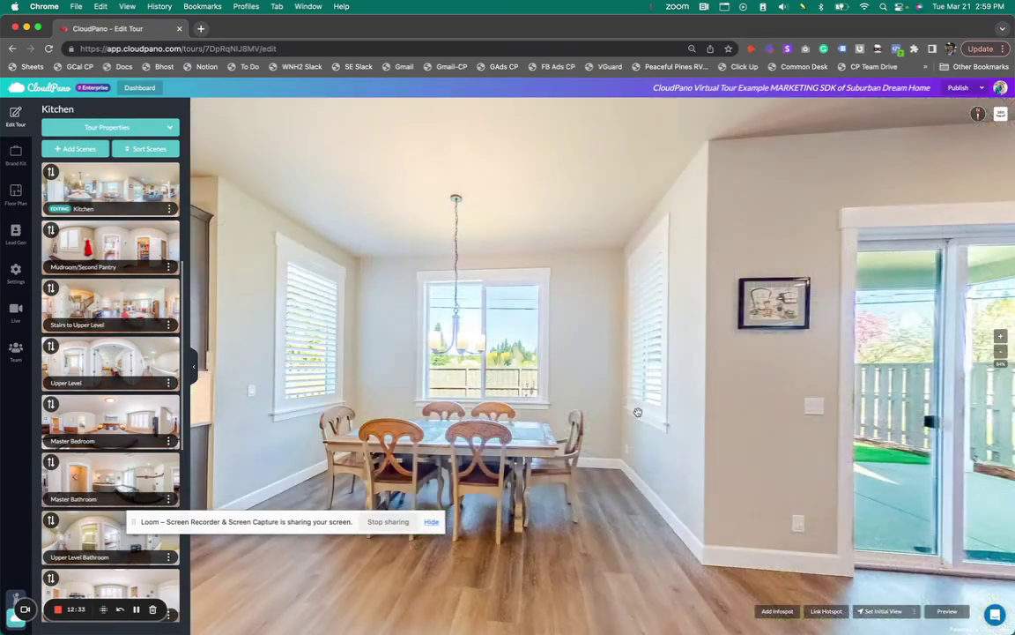
pyautogui.moveTo(637, 411); pyautogui.dragTo(589, 411)
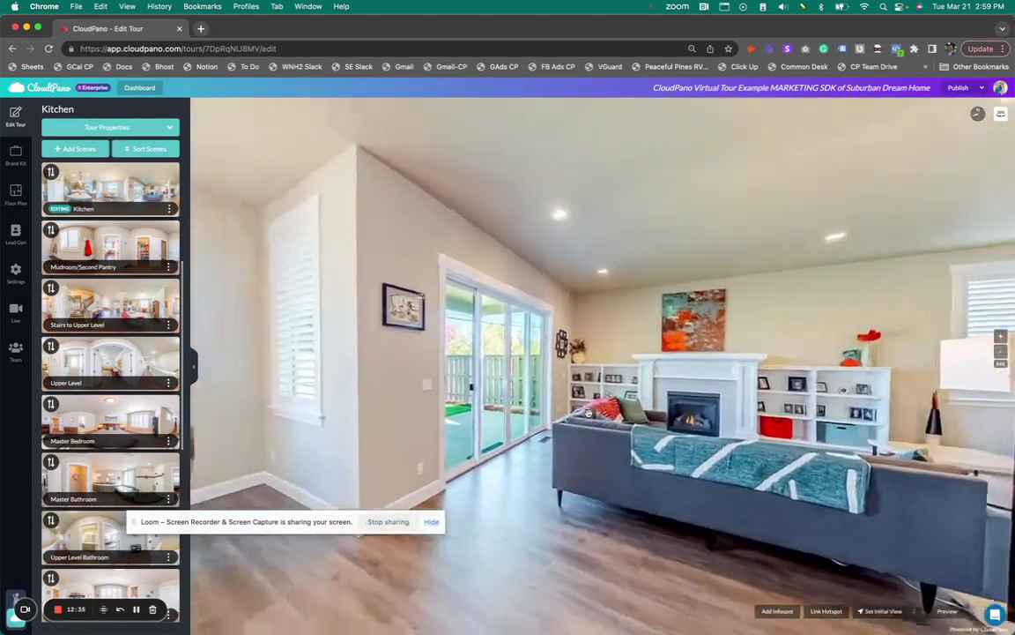
pyautogui.click(874, 611)
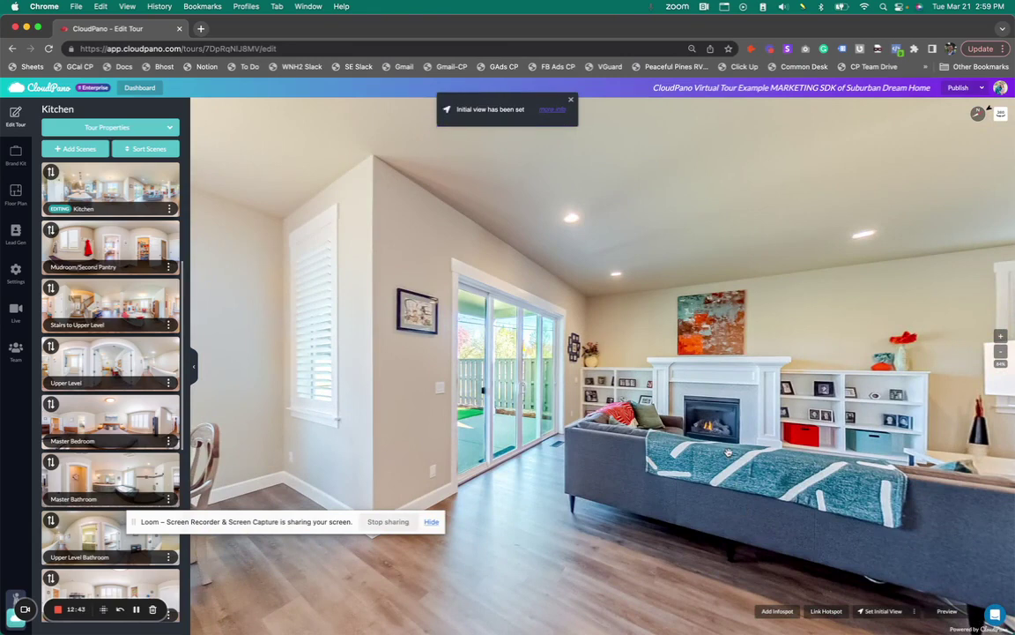
pyautogui.click(915, 610)
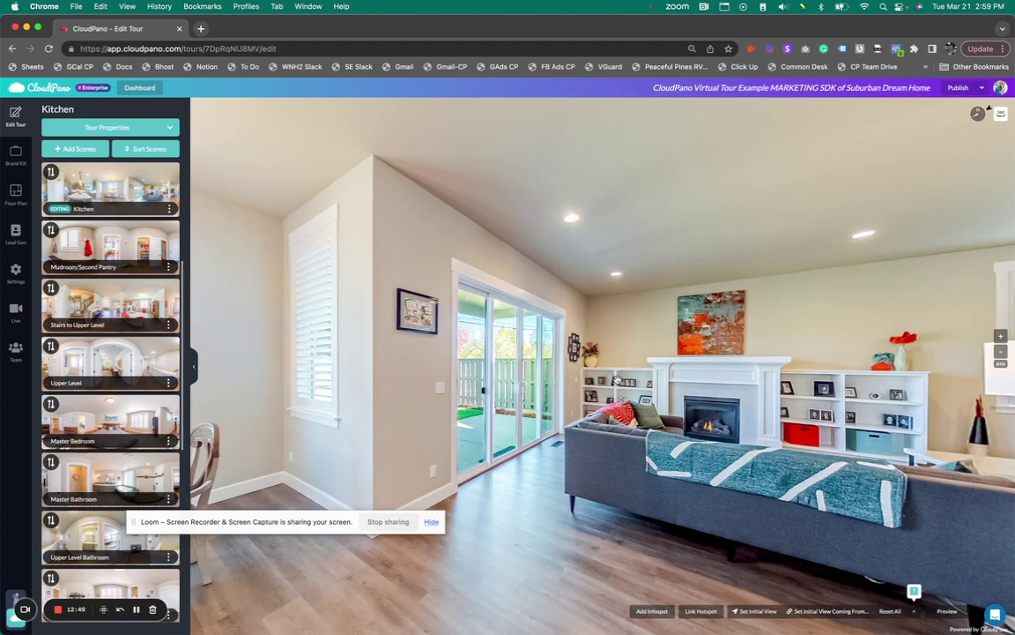
# Publish the tour and follow the Front Entry and Kitchen hotspots to check the Kitchen's initial view
pyautogui.scroll(3, 188, 347)
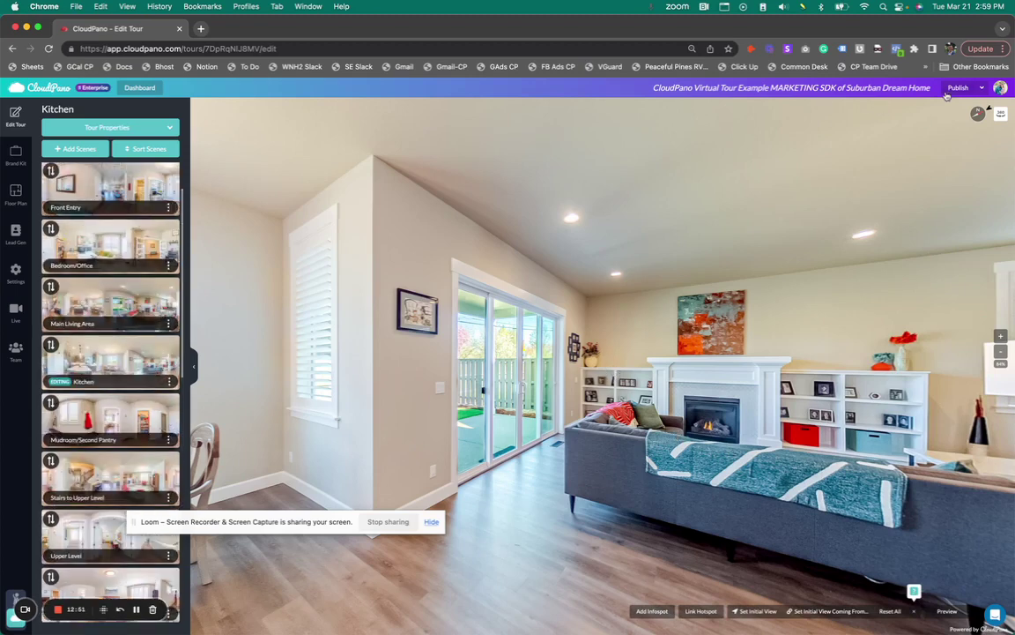
pyautogui.click(858, 87)
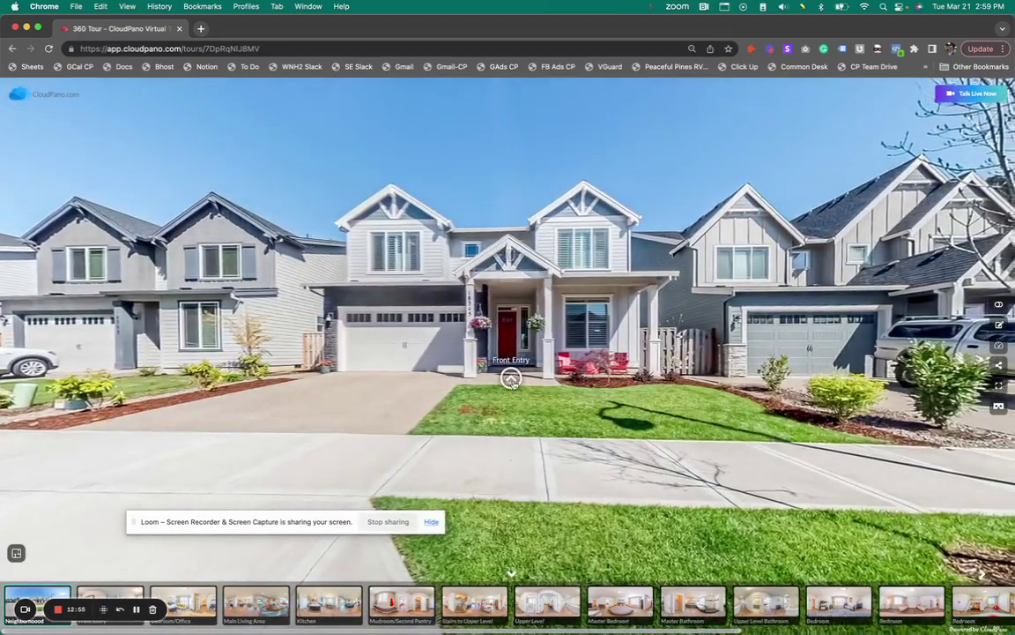
pyautogui.click(511, 379)
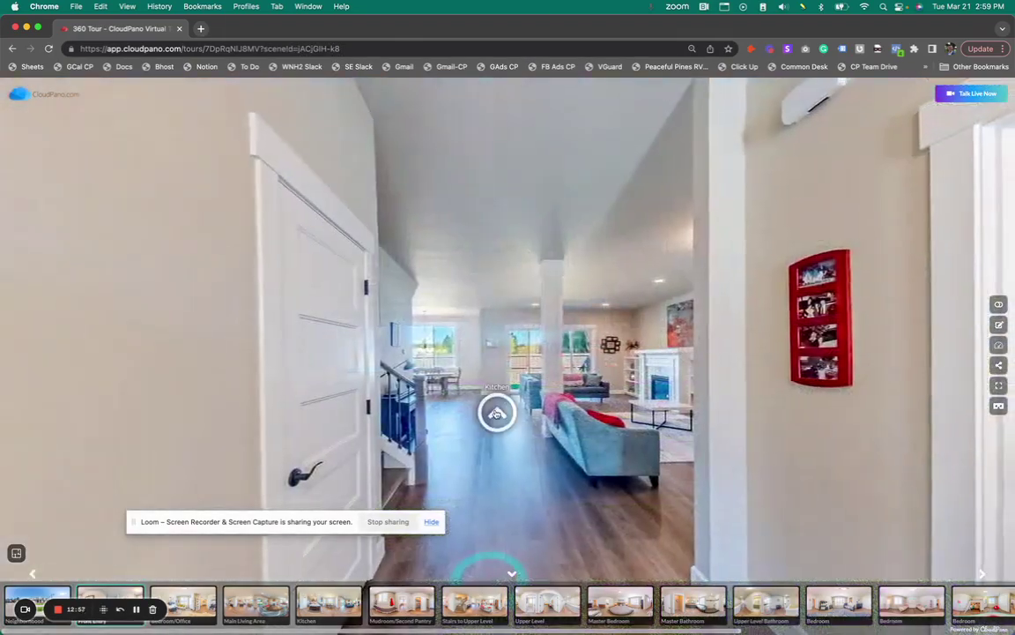
pyautogui.click(496, 412)
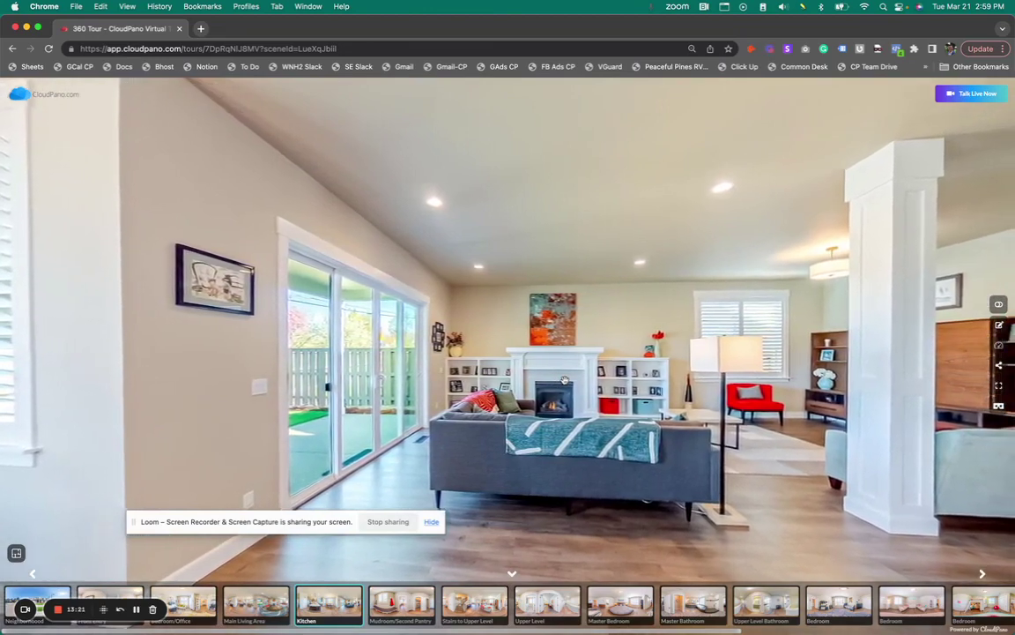
# Reopen the tour for editing and review its navigation settings, including the option to selectively enforce initial views
pyautogui.click(999, 326)
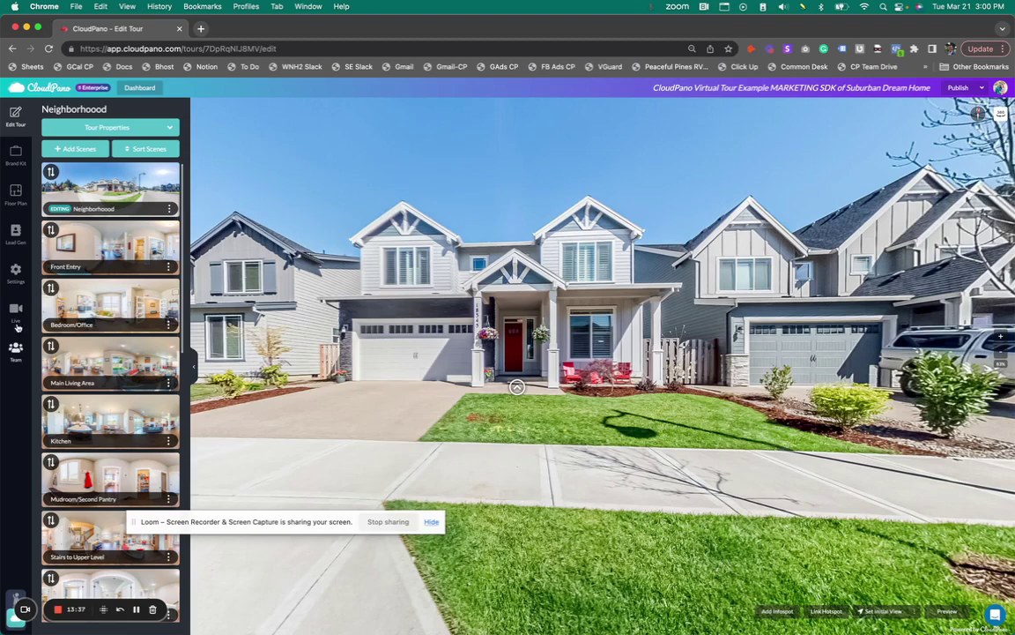
pyautogui.click(13, 273)
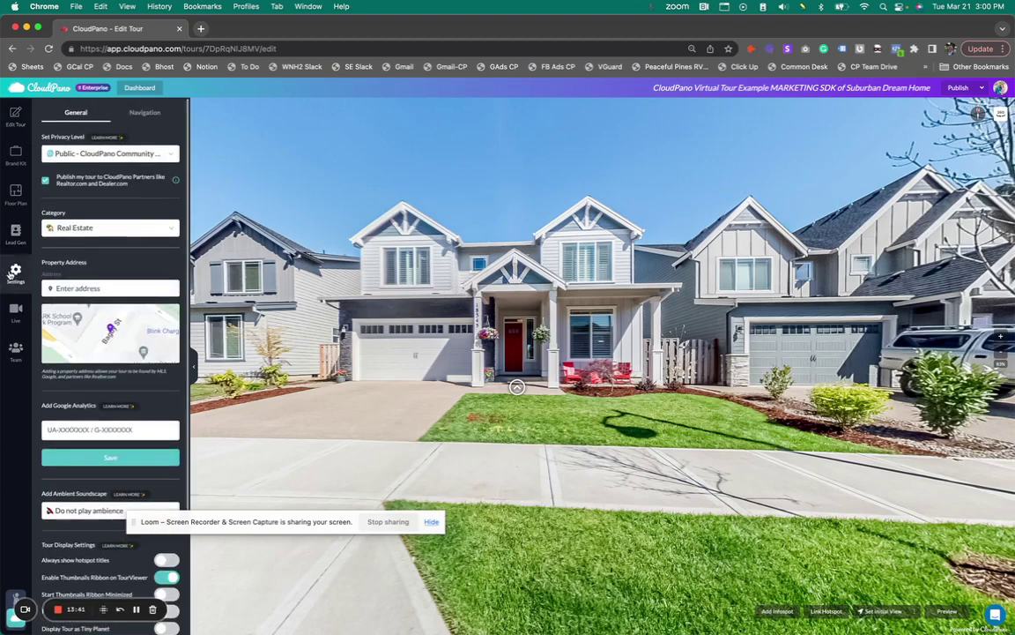
pyautogui.click(140, 114)
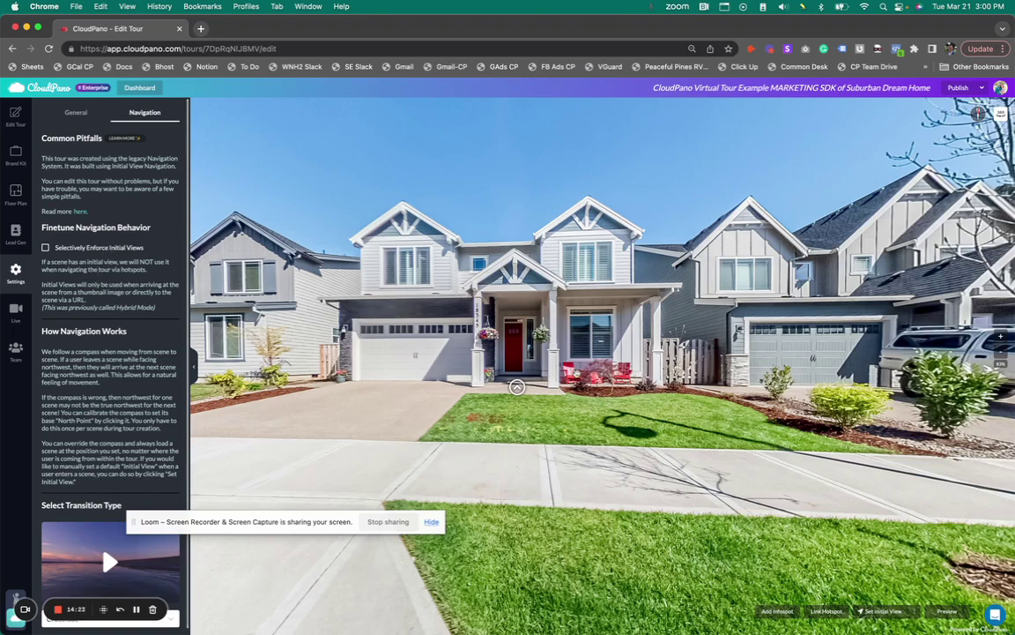
# Follow the Front Entry and Kitchen hotspots in the editor to see which direction the Kitchen scene opens in
pyautogui.moveTo(516, 388)
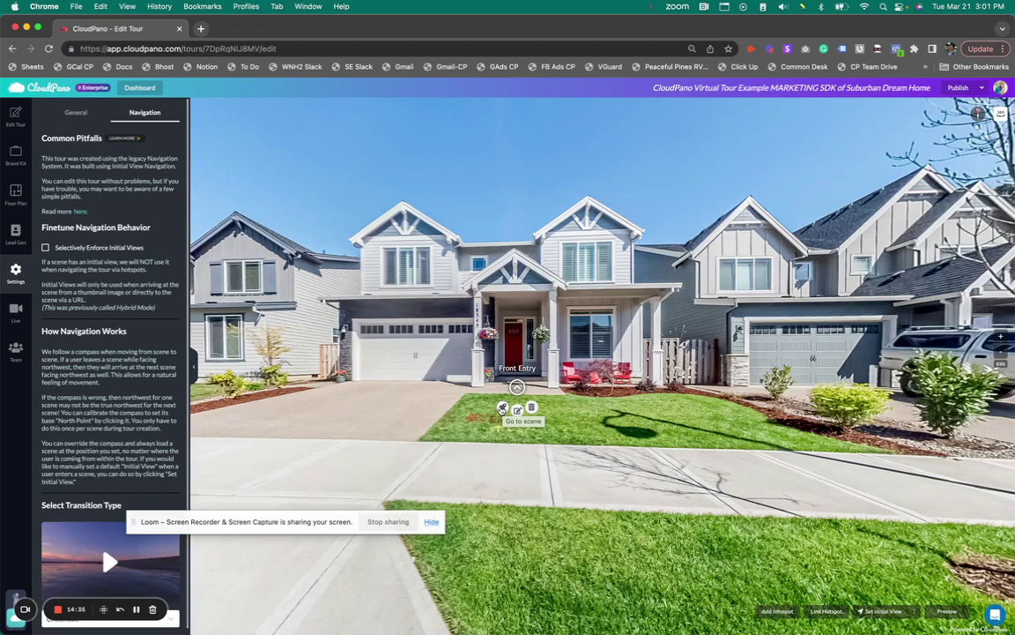
pyautogui.click(502, 408)
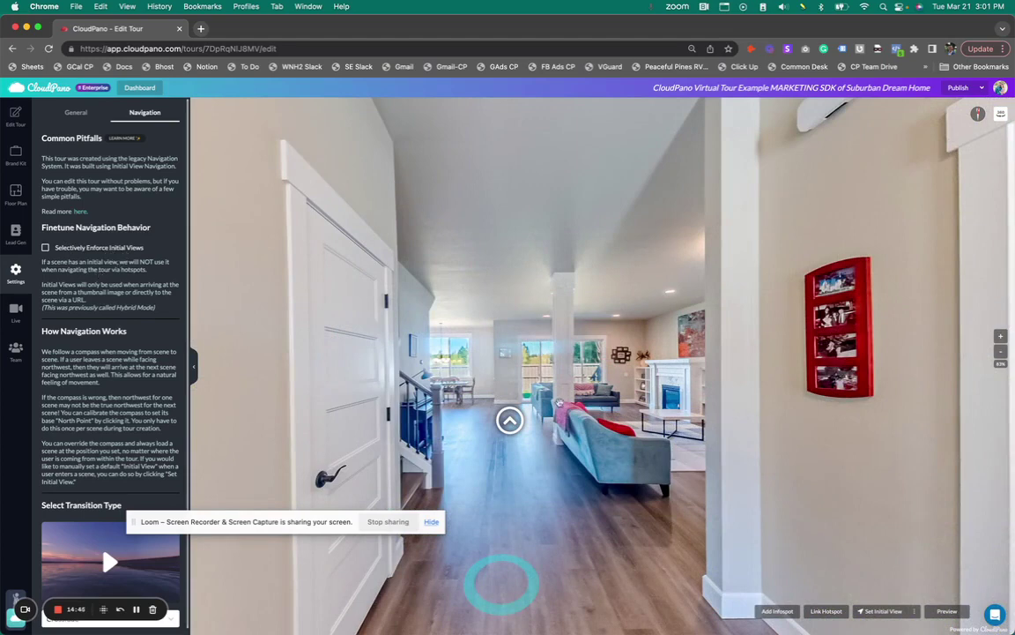
pyautogui.moveTo(494, 452)
pyautogui.click(510, 420)
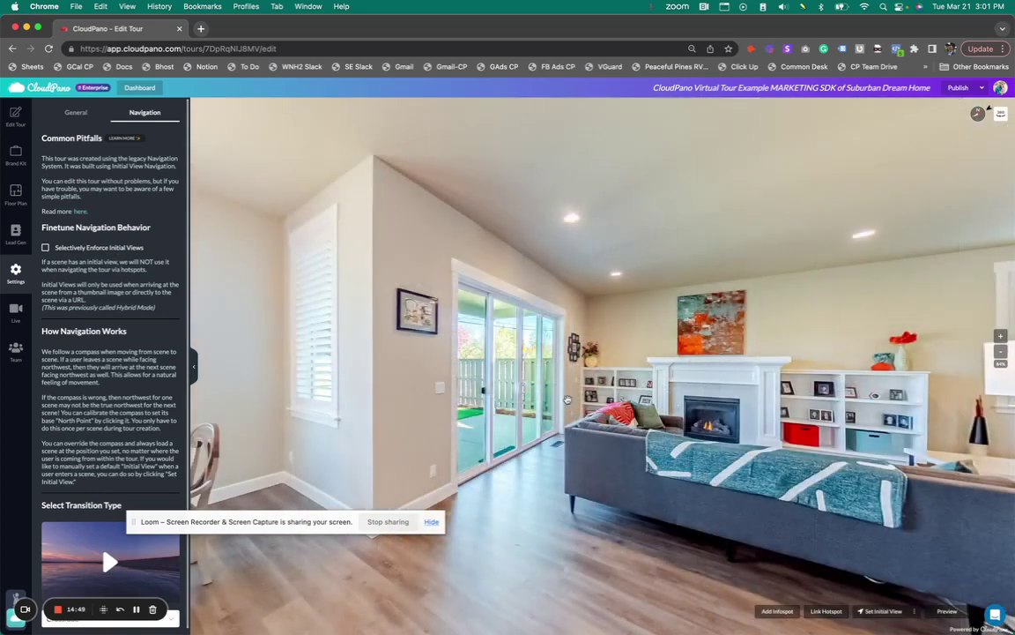
pyautogui.moveTo(404, 323); pyautogui.dragTo(705, 351)
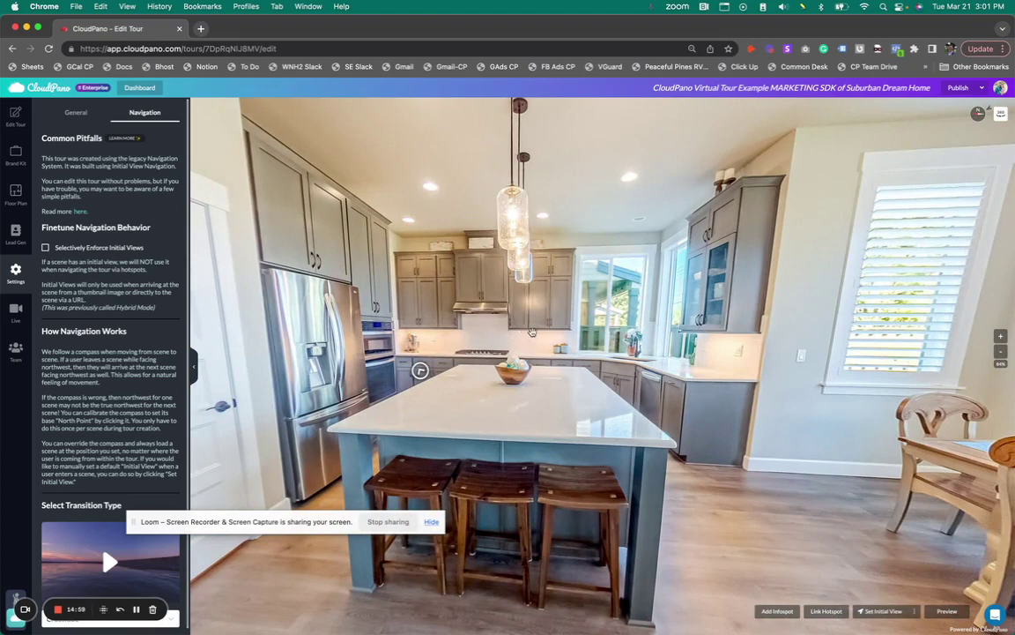
pyautogui.scroll(-1, 97, 451)
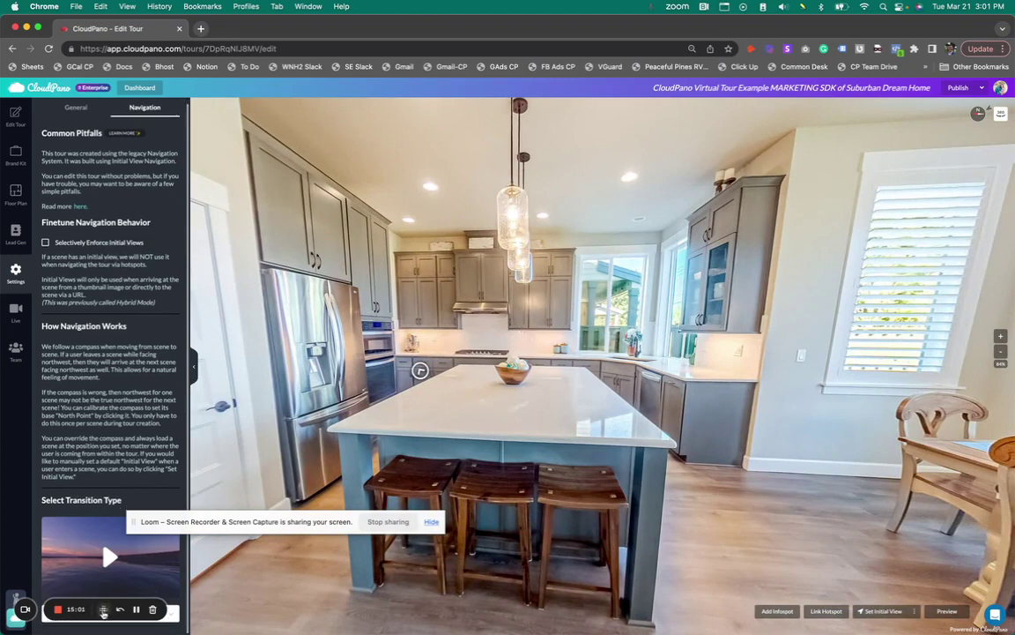
pyautogui.moveTo(227, 520); pyautogui.dragTo(287, 591)
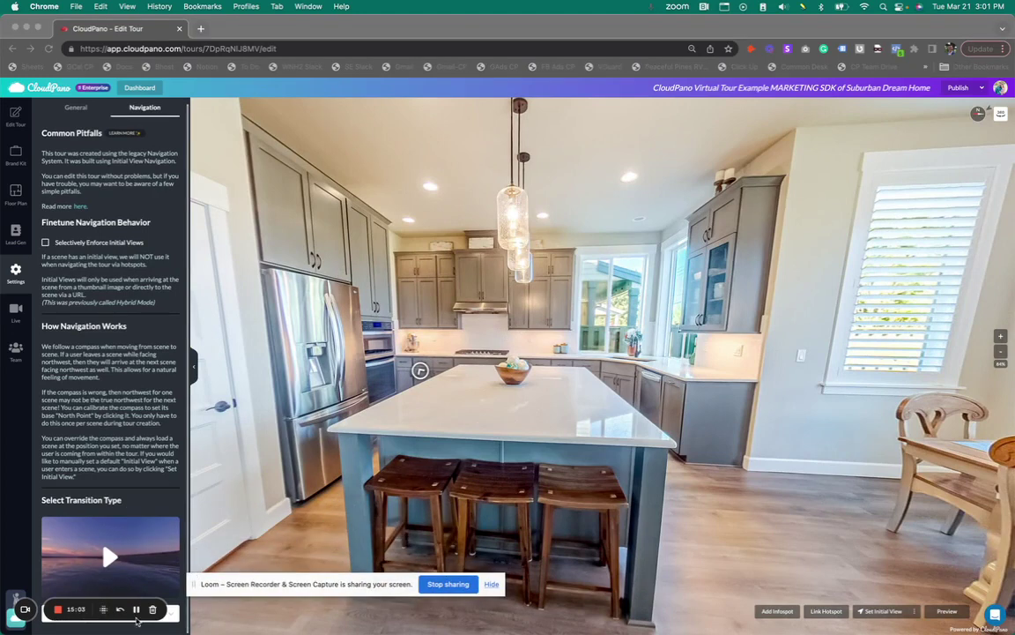
pyautogui.click(100, 548)
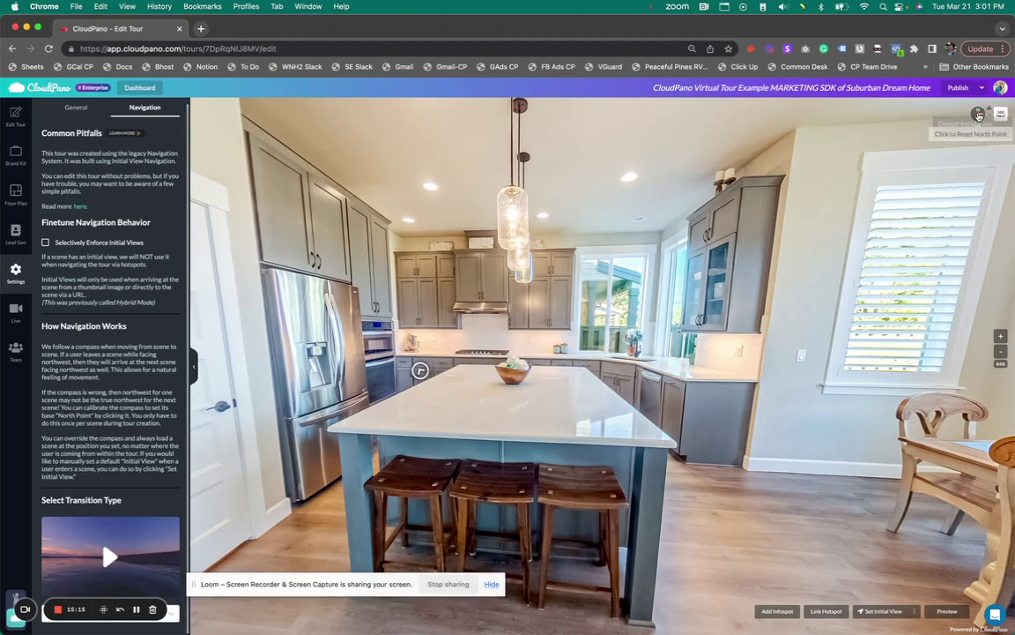
# Set the Kitchen's North Point facing the dining-area window and its initial view facing the sliding glass doors, sofa and fireplace
pyautogui.moveTo(921, 248); pyautogui.dragTo(697, 294)
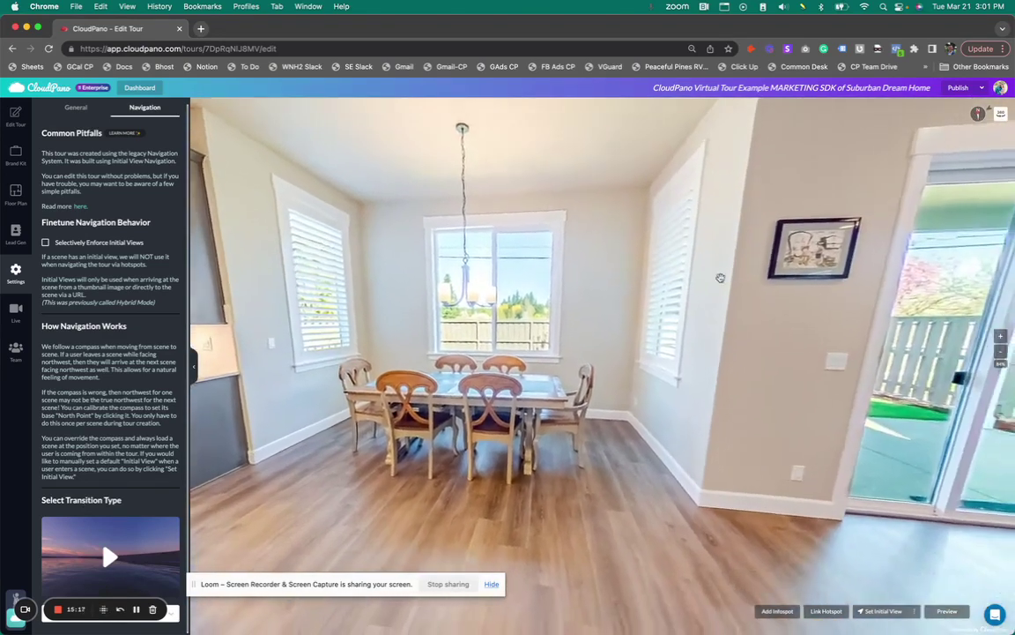
pyautogui.click(977, 115)
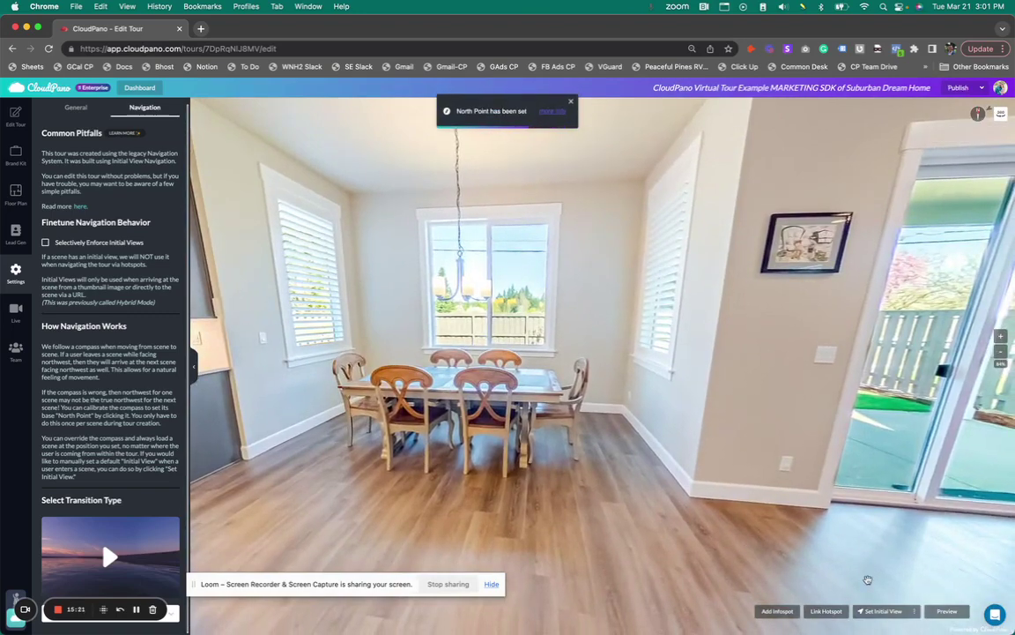
pyautogui.moveTo(748, 484); pyautogui.dragTo(599, 493)
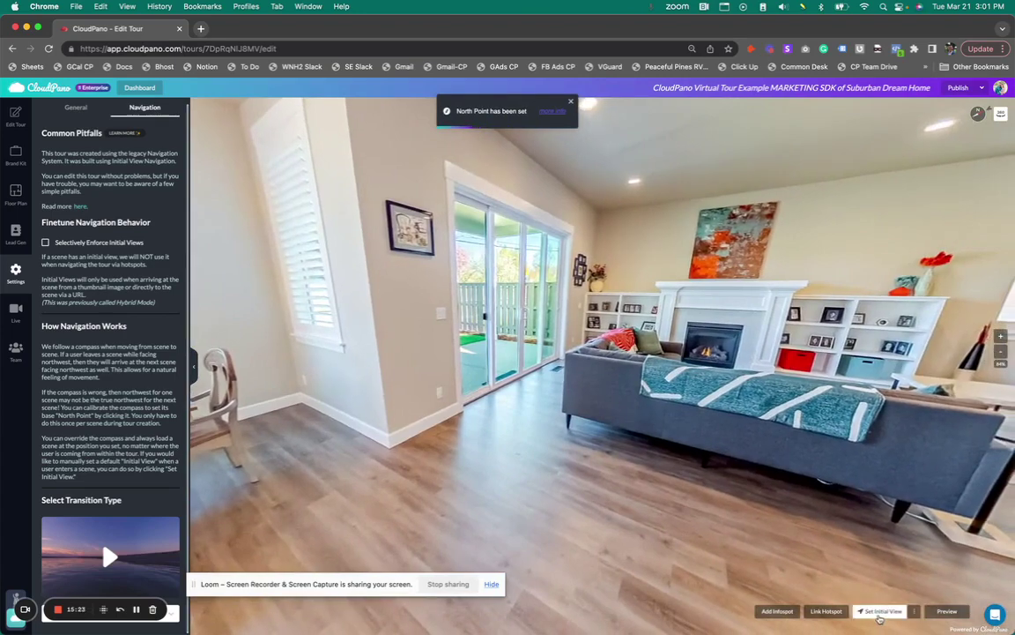
pyautogui.click(879, 612)
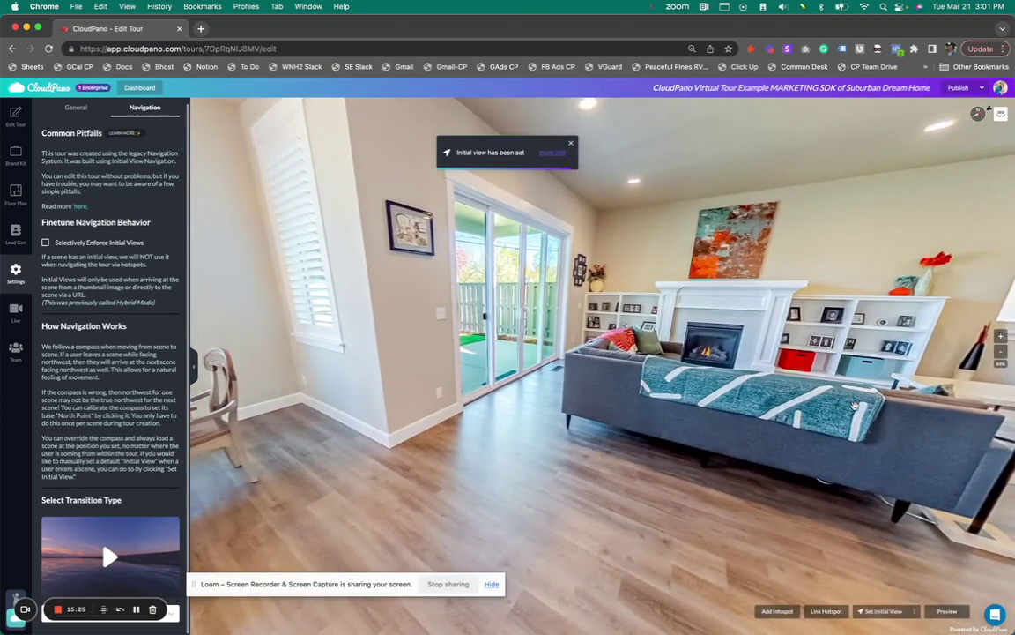